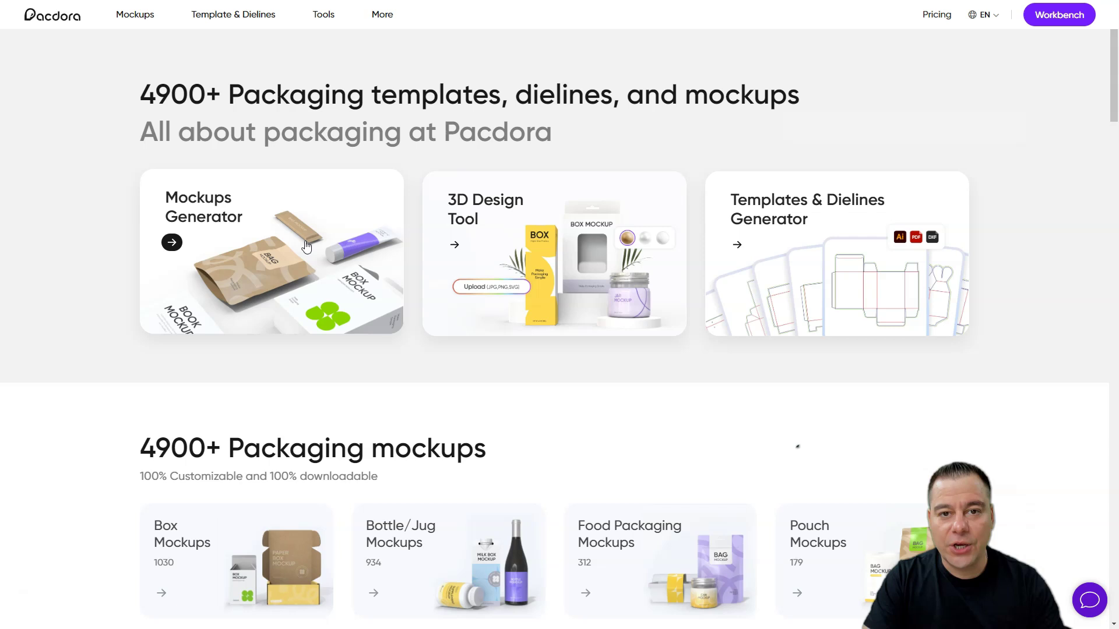
Step: Scroll down the Pacdora home page to look over its sections, then back up
scroll(721, 280, "down", 4)
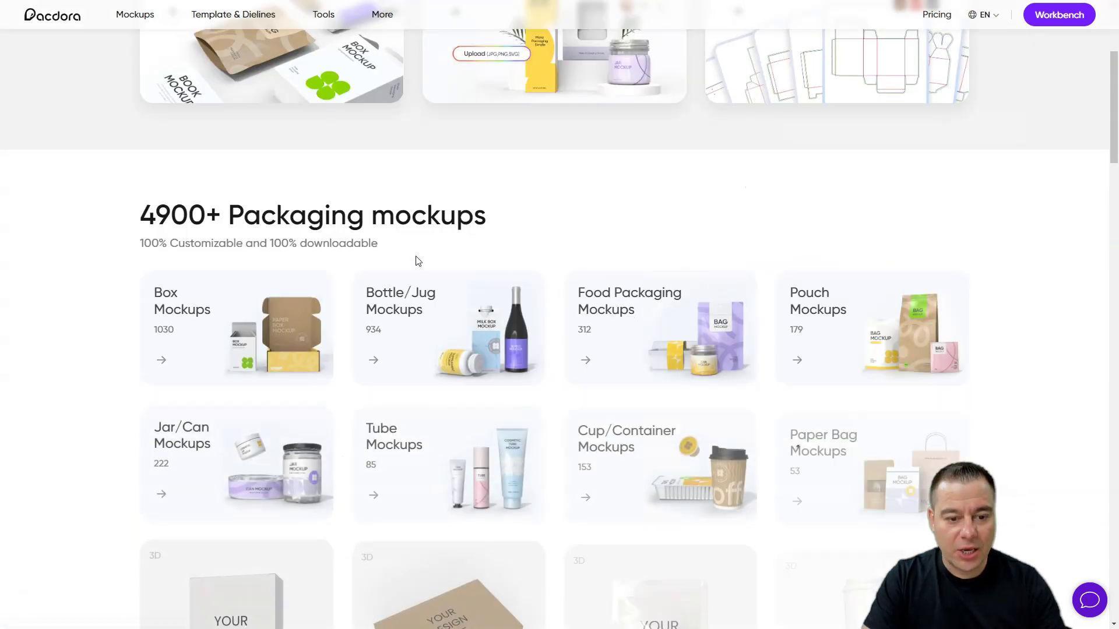
scroll(525, 285, "down", 8)
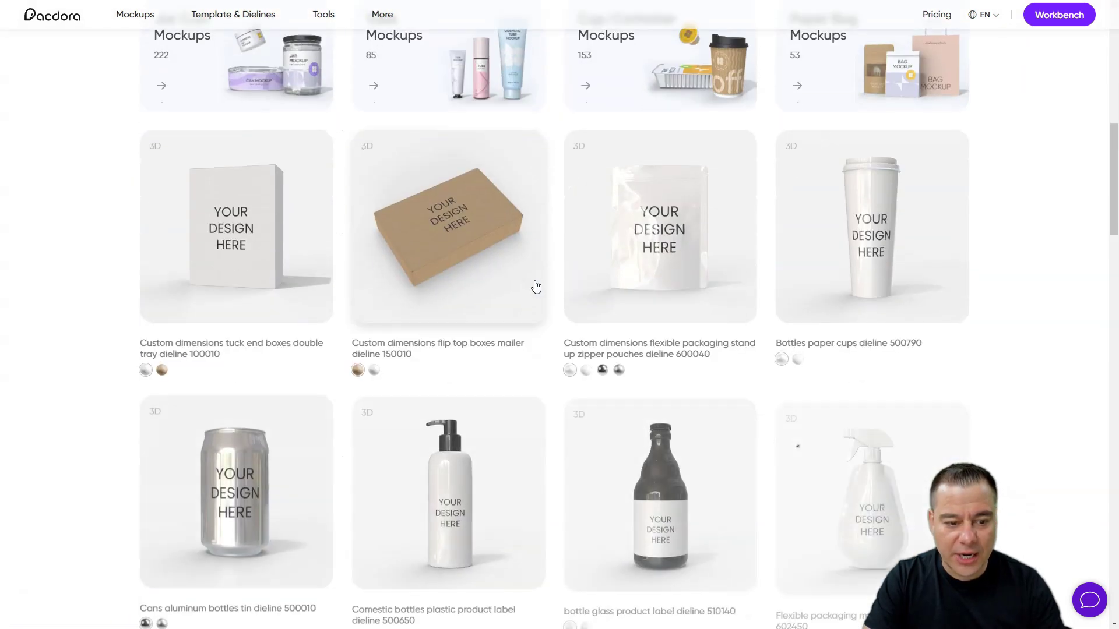
scroll(537, 286, "down", 8)
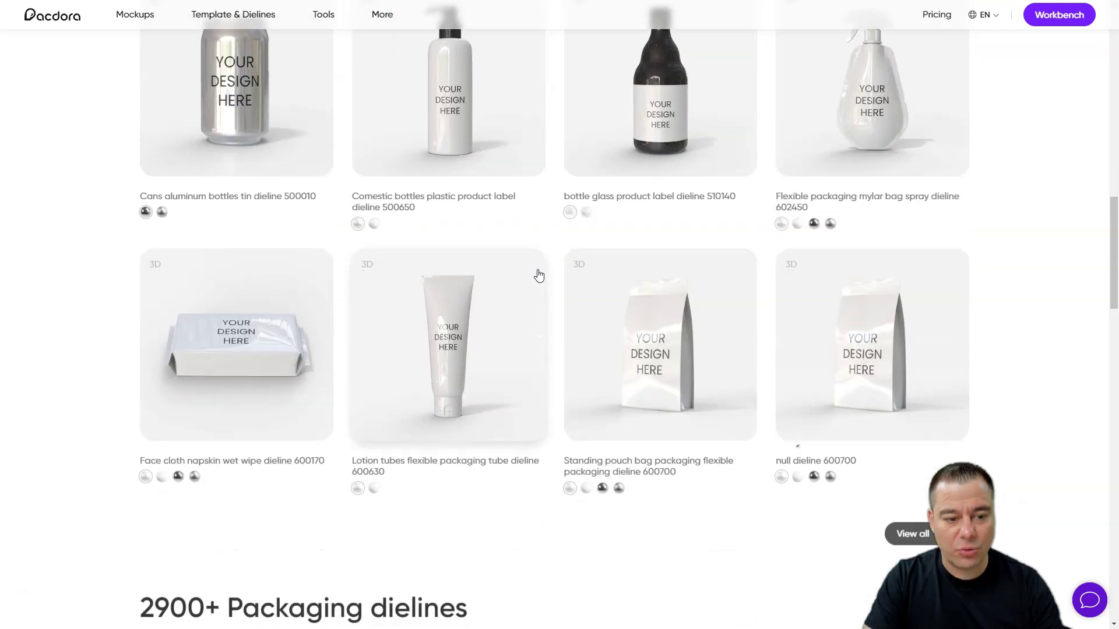
scroll(538, 274, "down", 9)
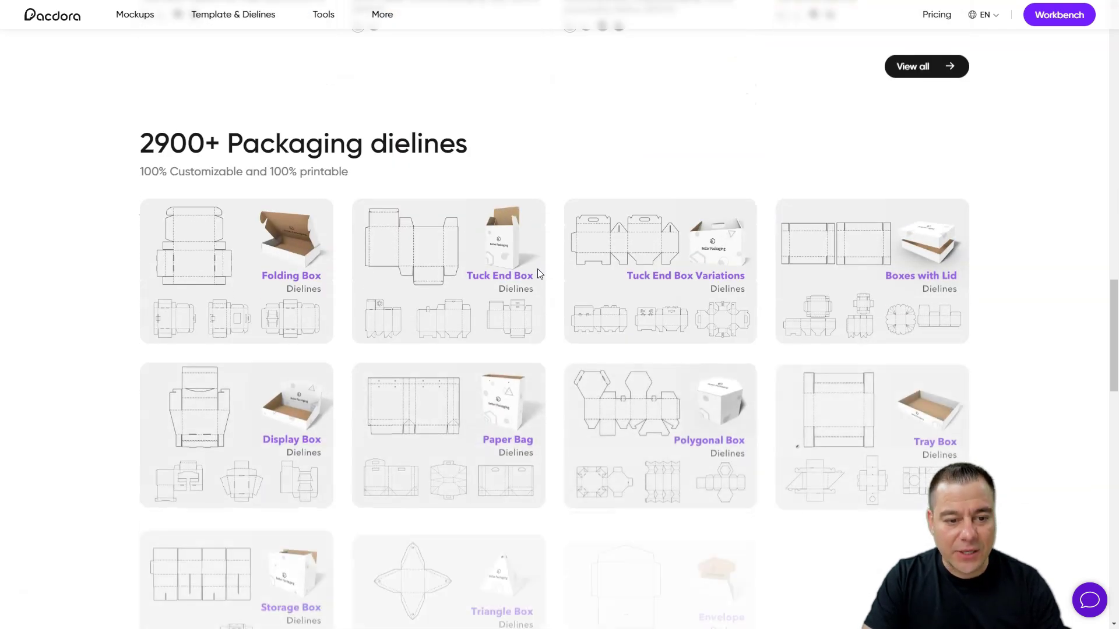
scroll(539, 273, "down", 5)
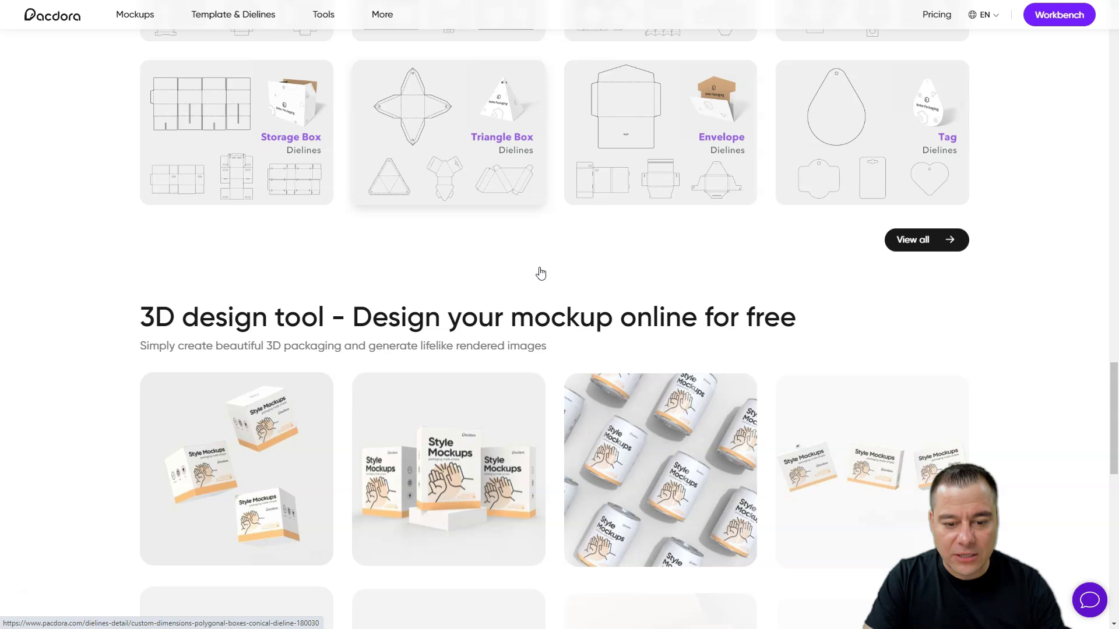
scroll(540, 273, "down", 4)
scroll(541, 273, "down", 8)
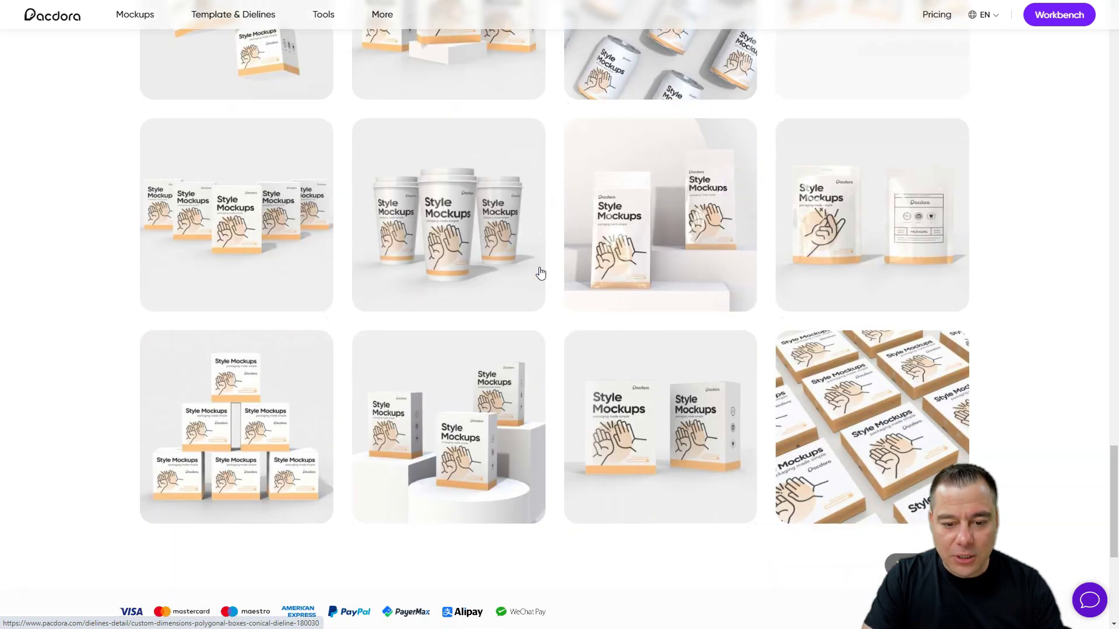
scroll(540, 273, "up", 20)
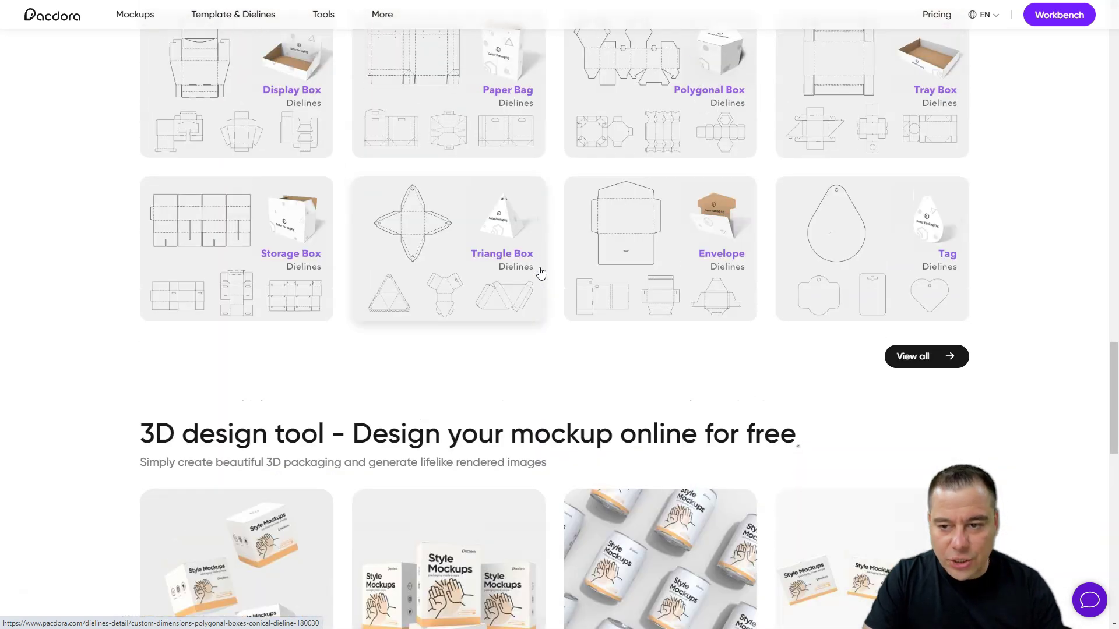
scroll(541, 269, "up", 20)
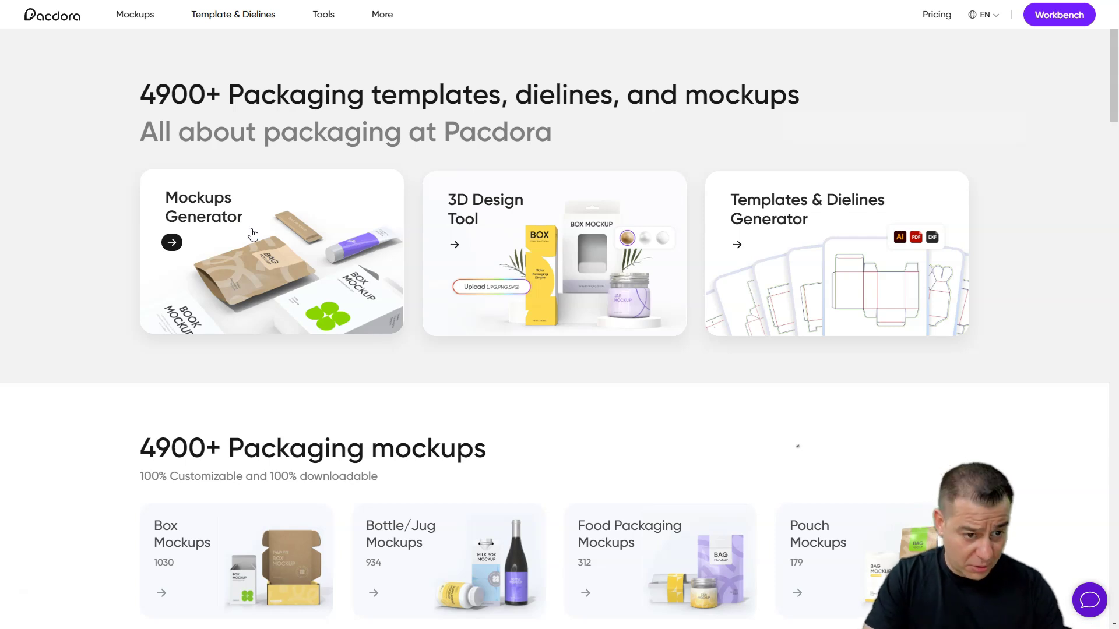
Step: Open the Mockups Generator catalogue and scroll down to the Round neck T-shirt mockup 605371
left_click(285, 253)
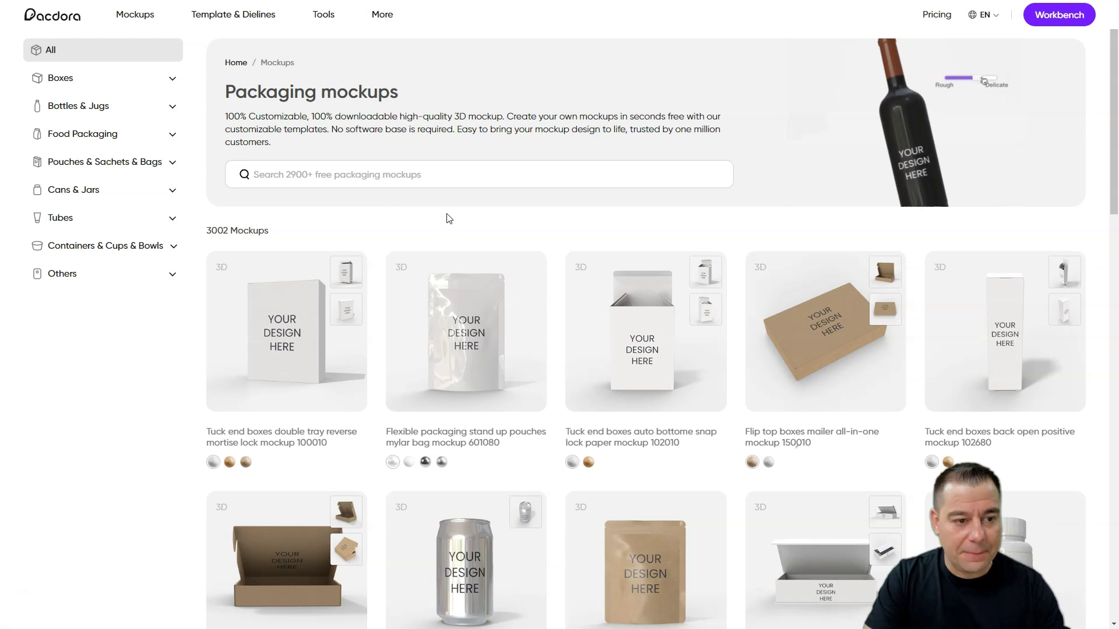
scroll(450, 217, "down", 4)
scroll(488, 209, "down", 1)
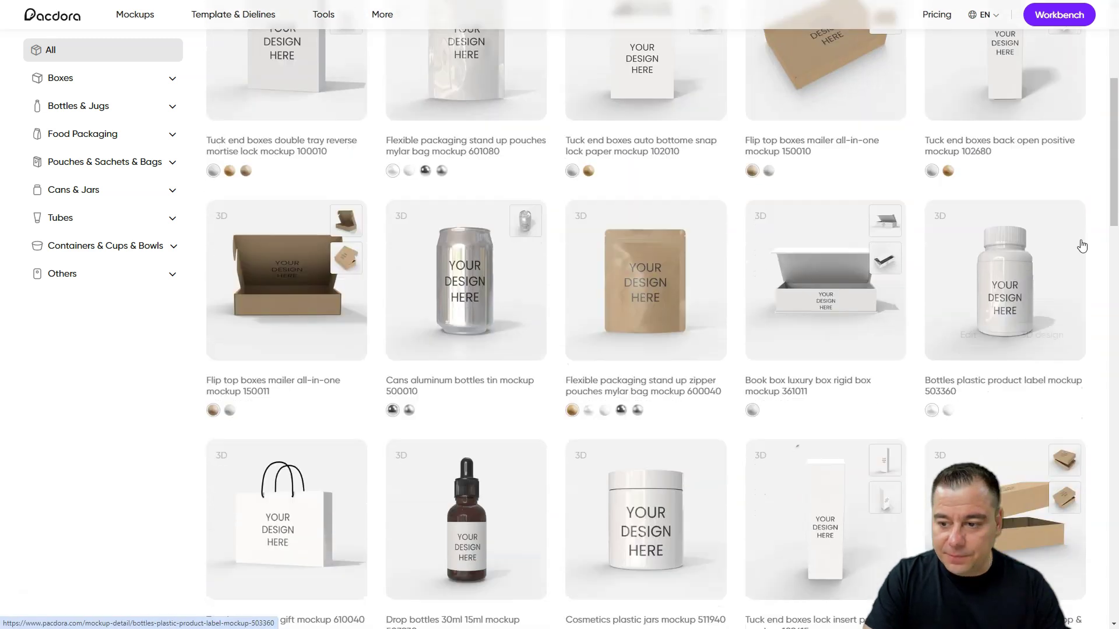
scroll(382, 299, "down", 3)
scroll(383, 299, "down", 12)
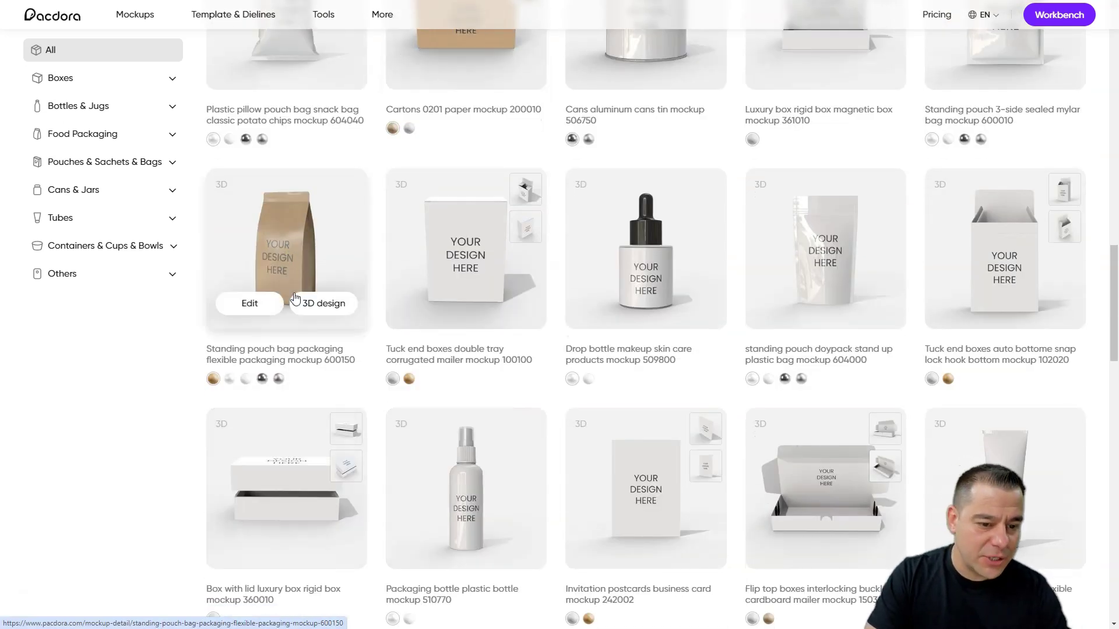
scroll(298, 326, "down", 5)
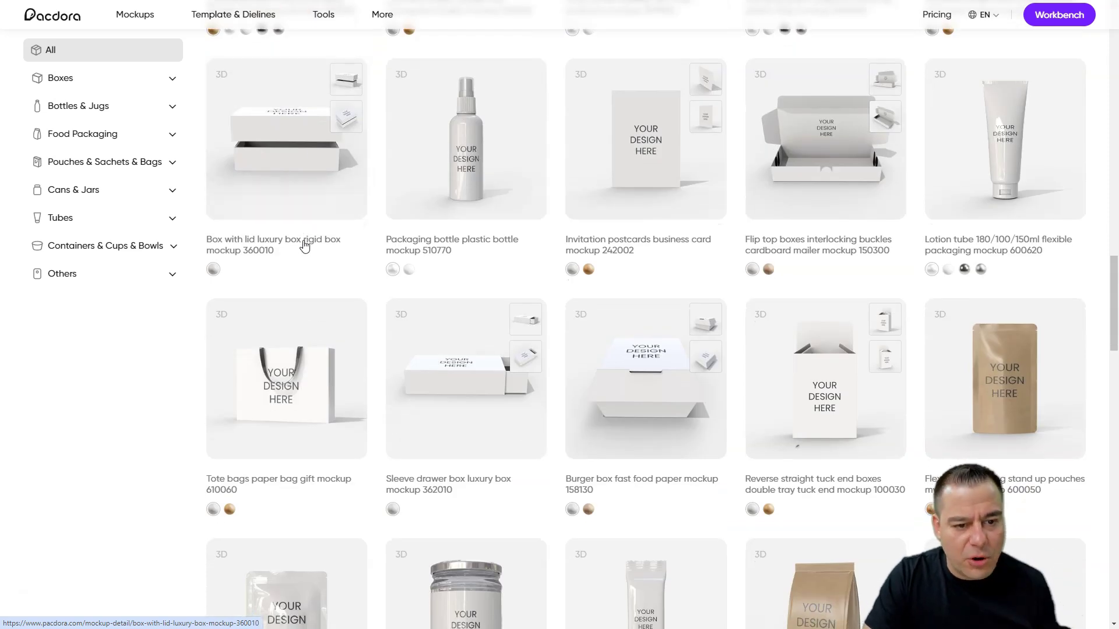
mouse_move(631, 230)
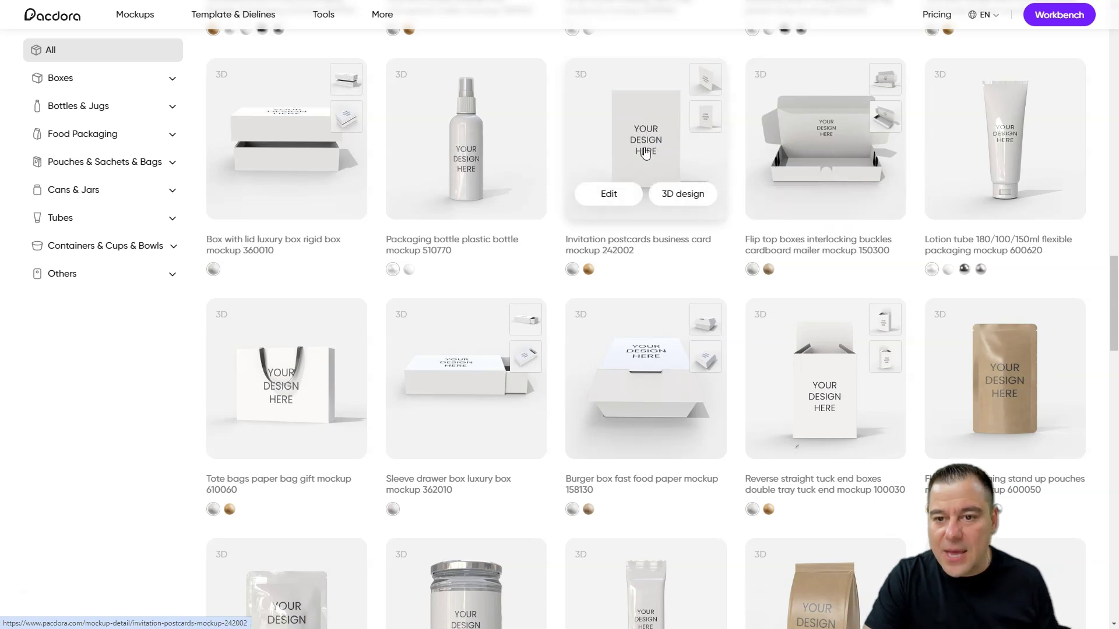
scroll(647, 152, "down", 4)
scroll(378, 242, "down", 6)
mouse_move(470, 301)
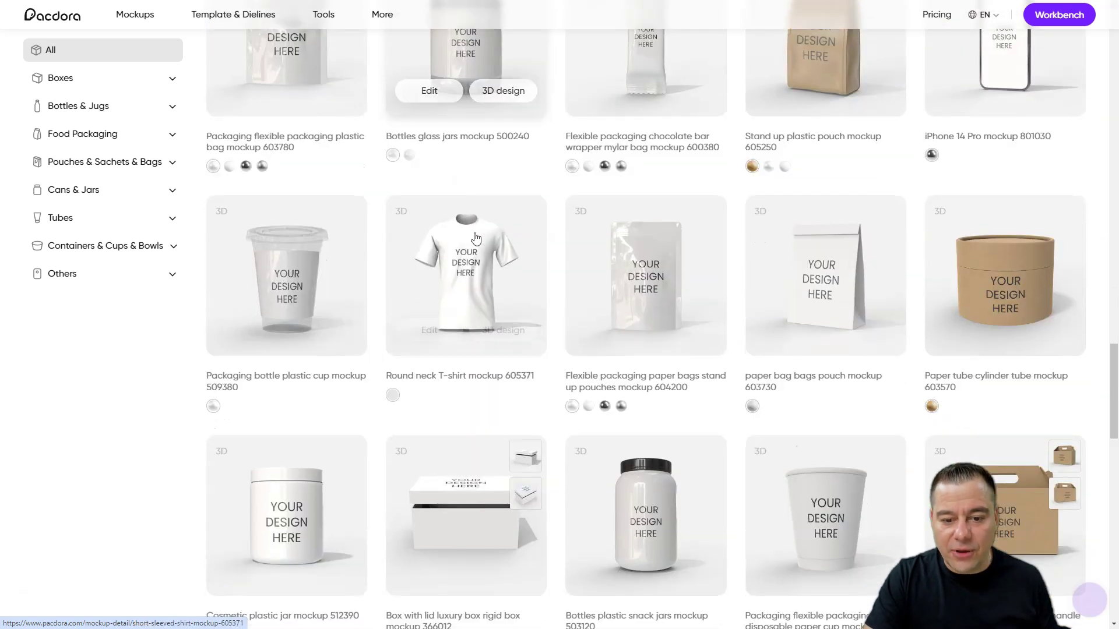
Step: Open the Round neck T-shirt mockup for editing and launch the Upload your images artwork editor
left_click(439, 331)
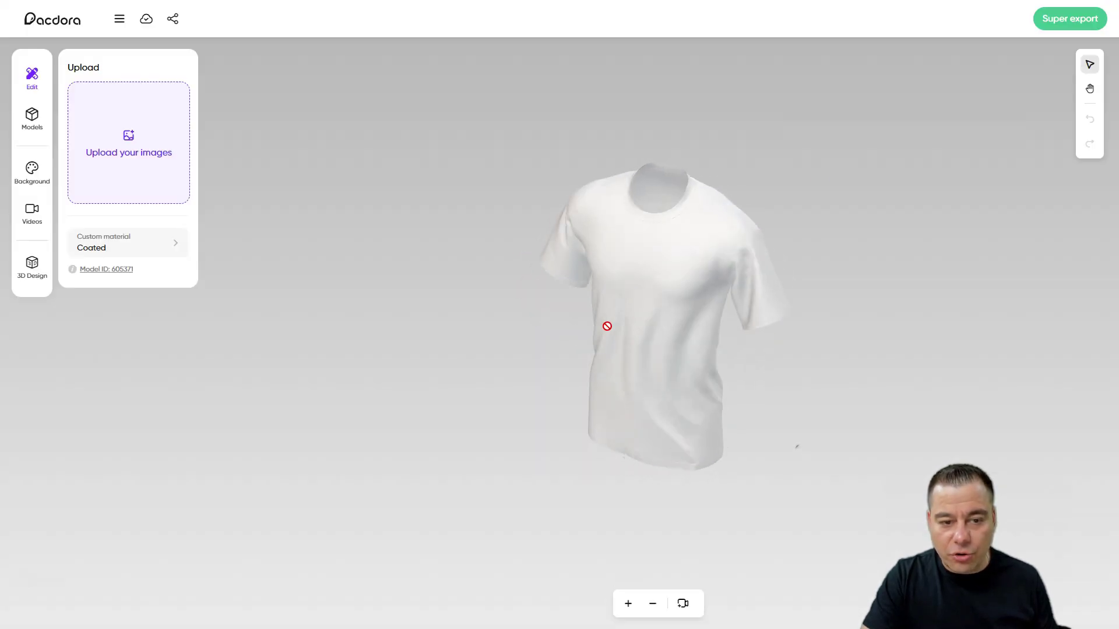
left_click(129, 137)
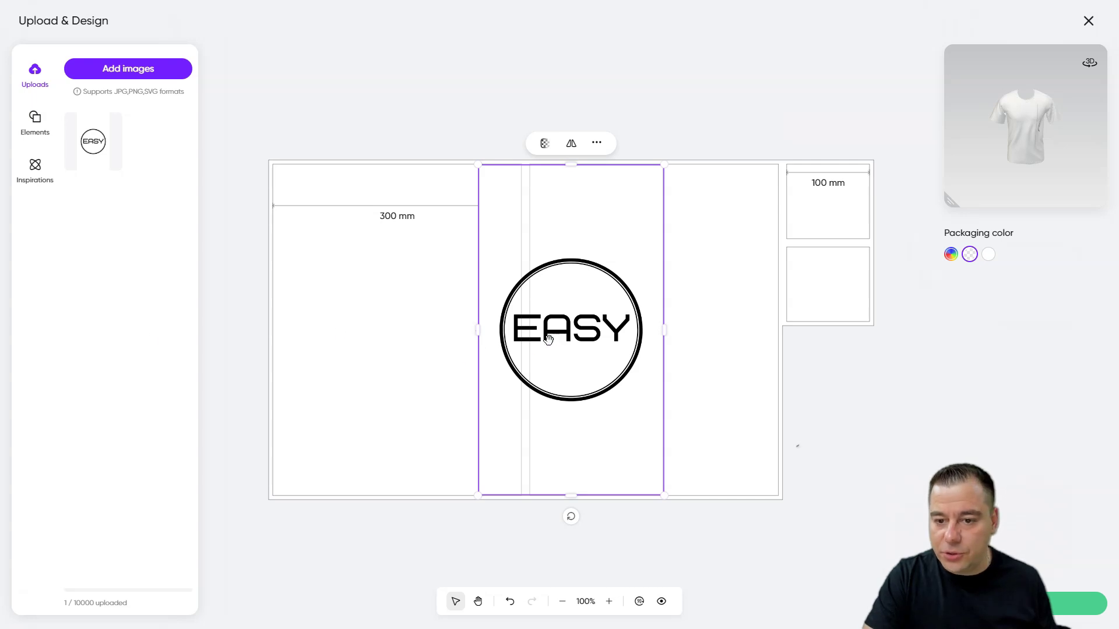
Step: Shrink the EASY logo and fit it near the top of the left panel
left_click_drag(548, 339, 392, 333)
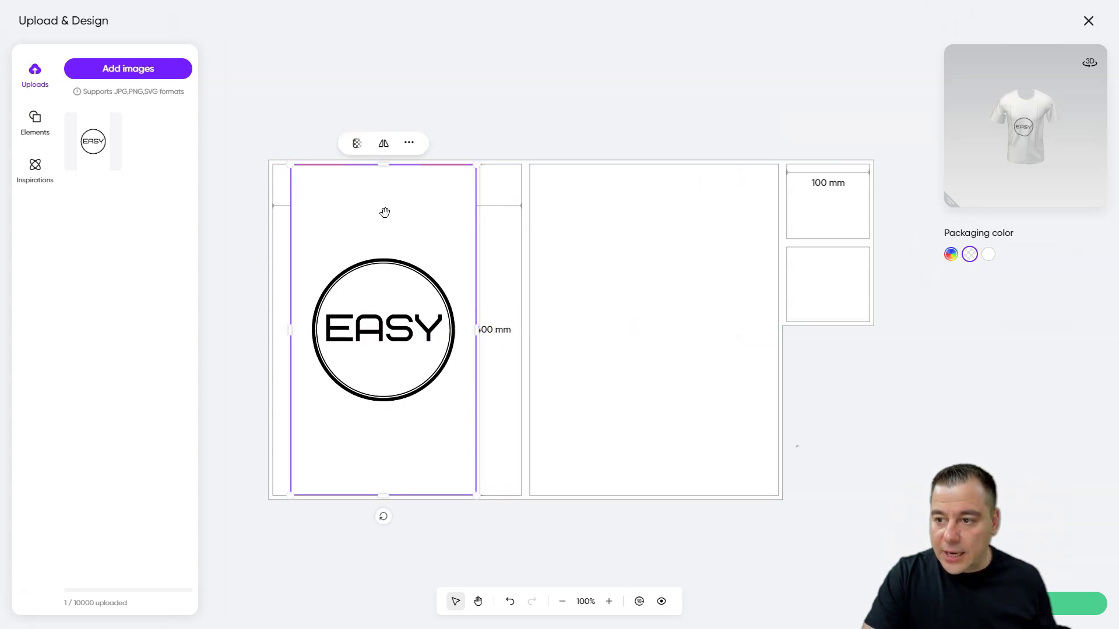
left_click_drag(288, 164, 402, 367)
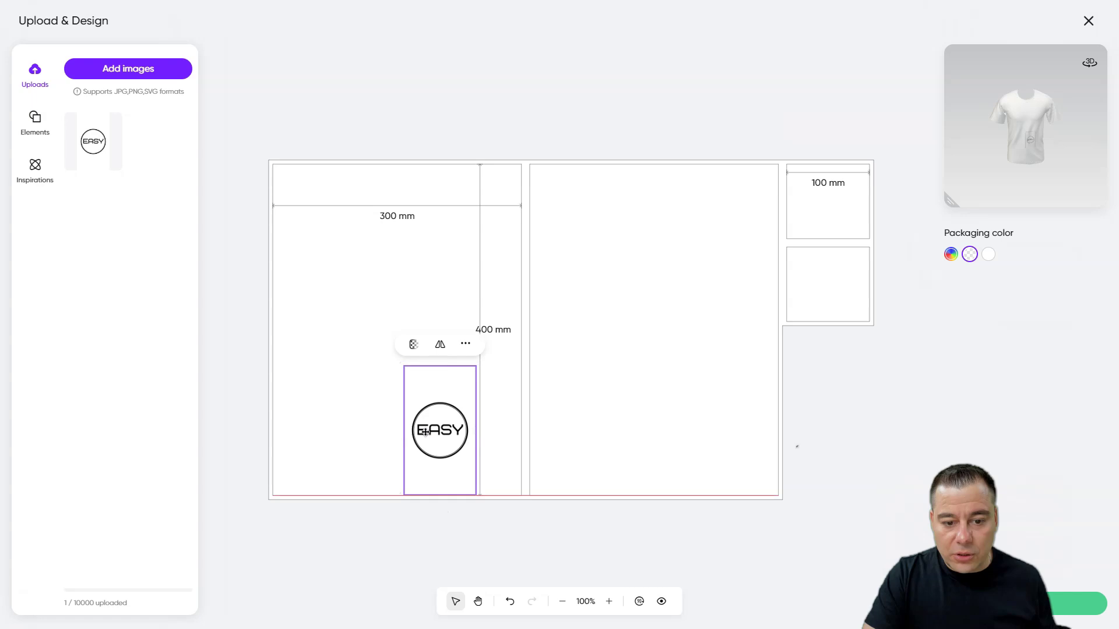
left_click_drag(422, 429, 431, 299)
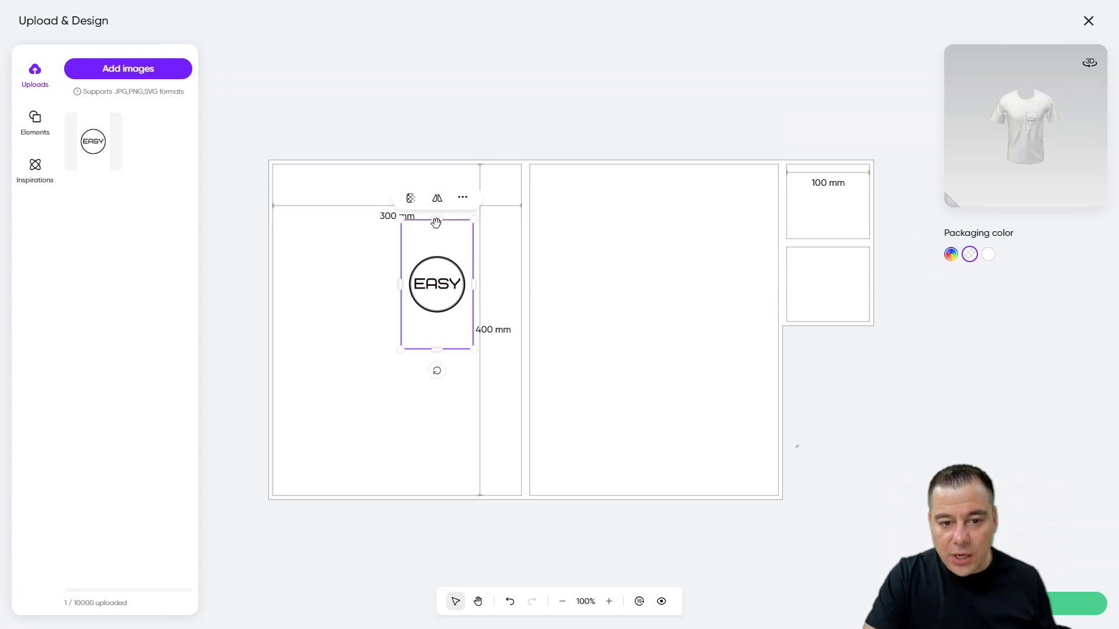
left_click_drag(434, 220, 439, 239)
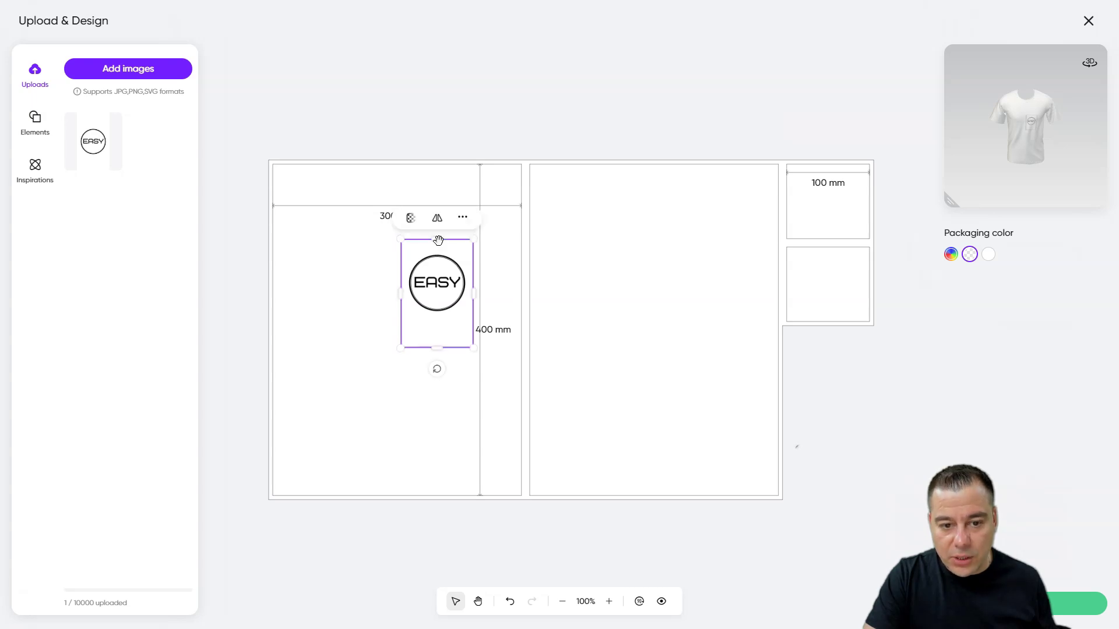
left_click_drag(438, 348, 657, 358)
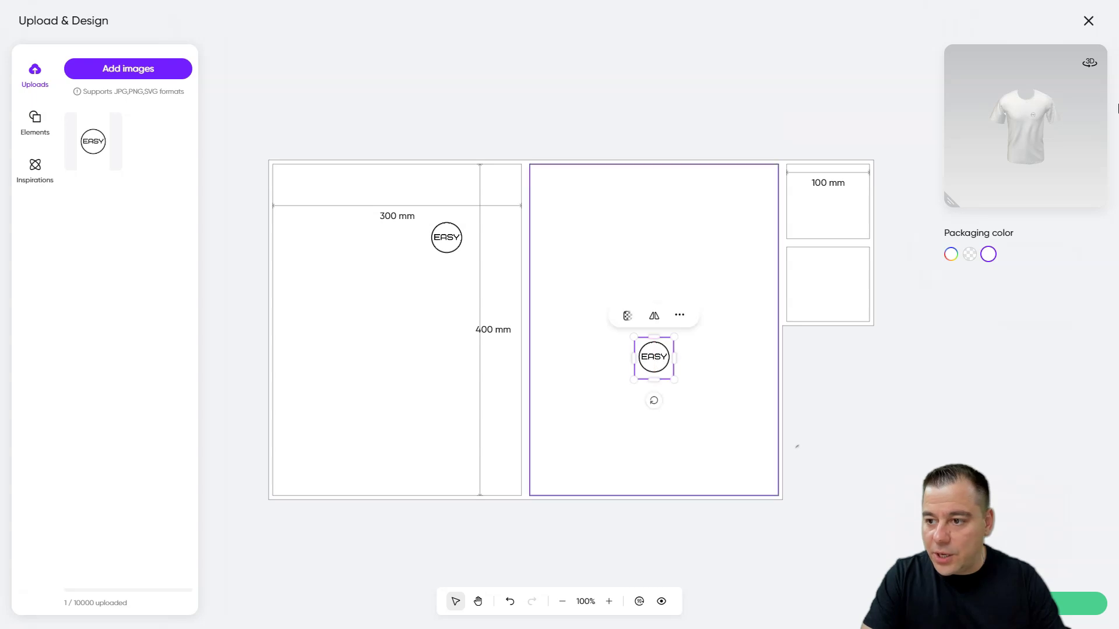
Step: Enlarge an EASY logo and centre it high on the middle panel
left_click_drag(1066, 159, 980, 152)
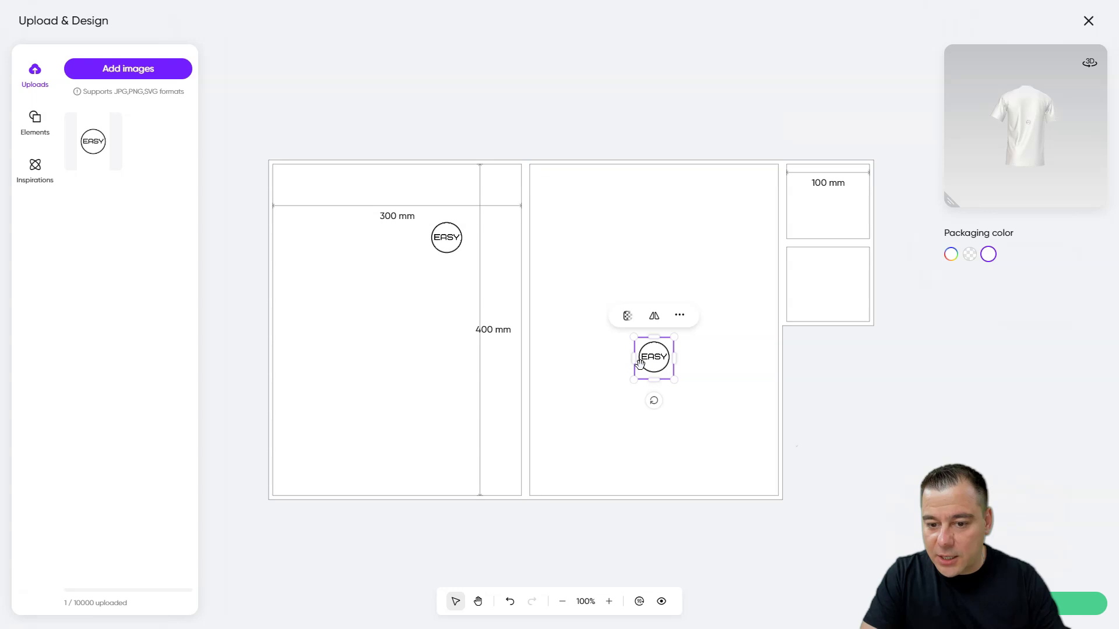
left_click_drag(653, 365, 561, 189)
left_click_drag(672, 259, 748, 339)
left_click_drag(697, 296, 679, 299)
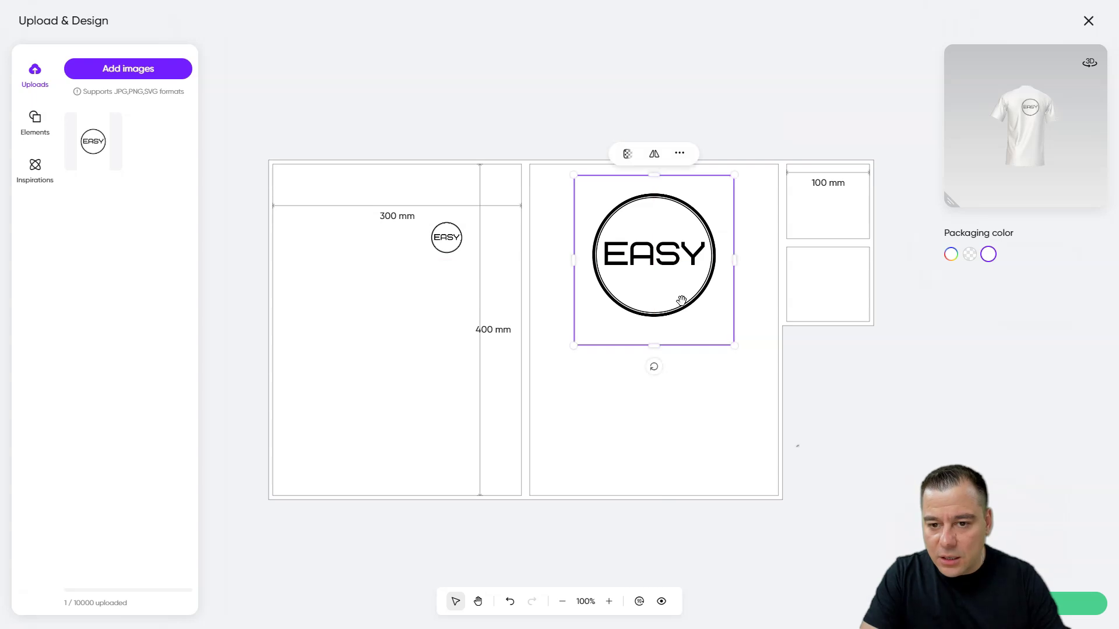
Step: Duplicate the small EASY logo and move the copy into the 100 mm side panel
left_click(819, 218)
left_click(455, 233)
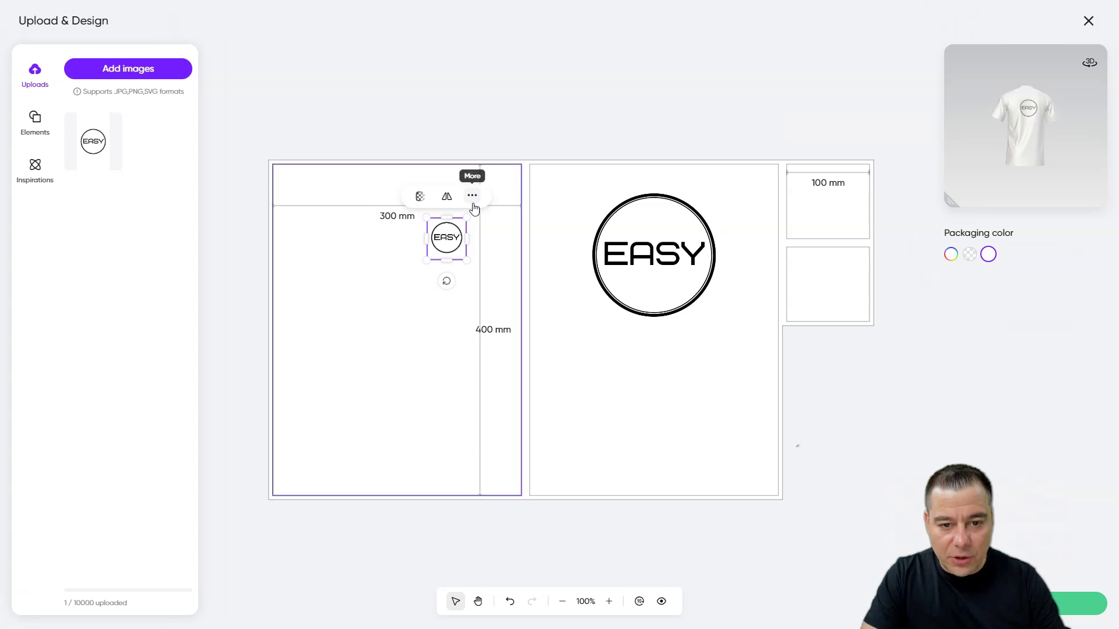
left_click(473, 199)
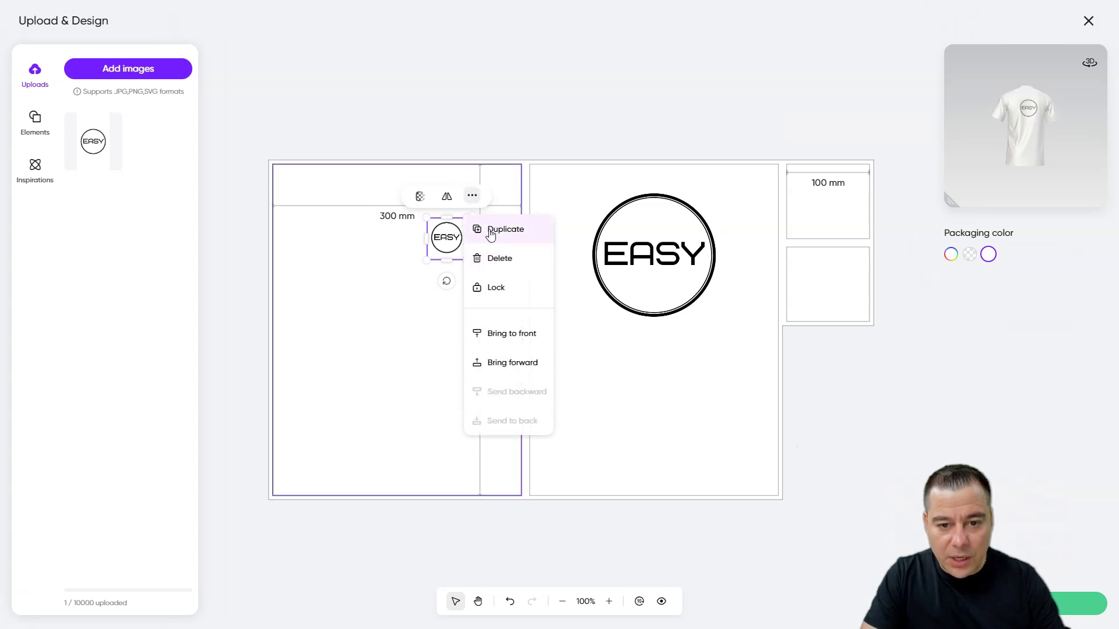
left_click(488, 228)
left_click_drag(442, 248, 827, 208)
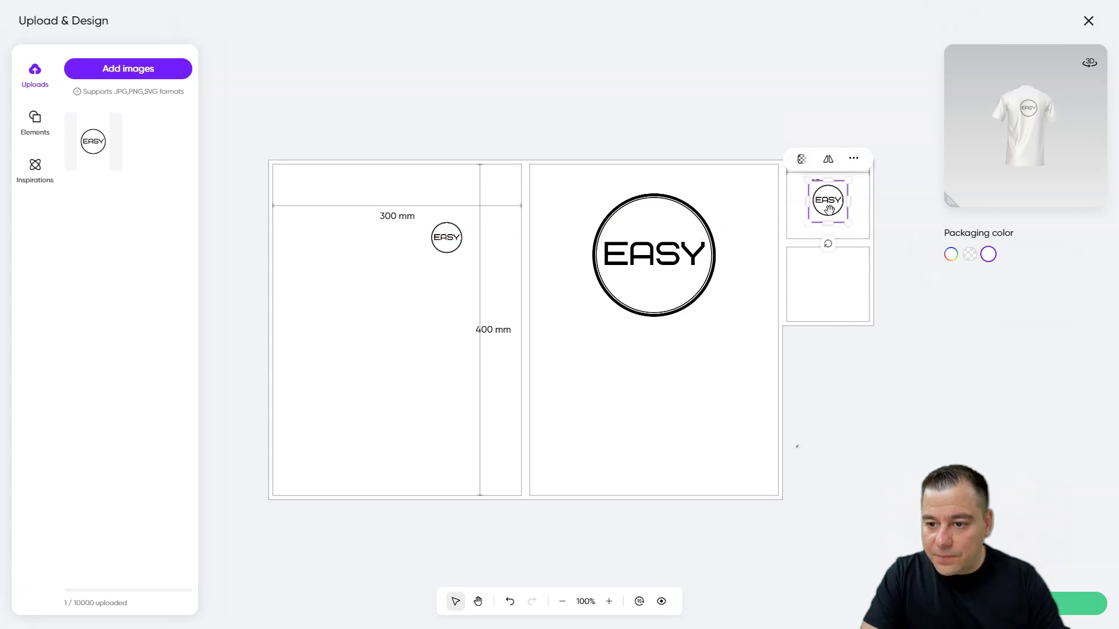
Step: Duplicate it again into the lower side panel and rotate the 3D preview to check
left_click(854, 162)
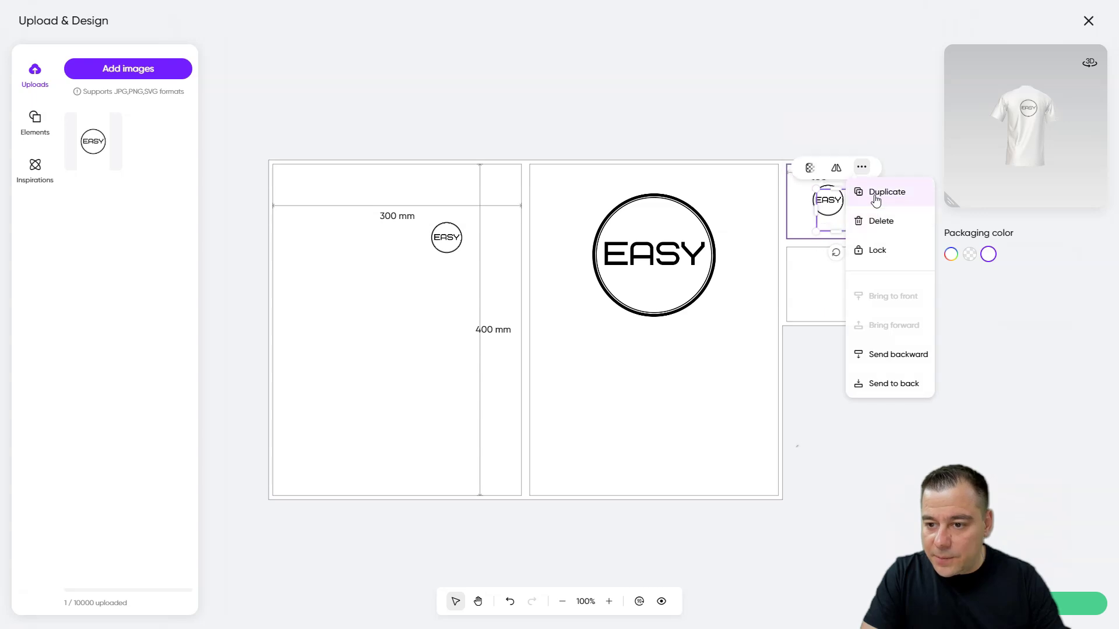
left_click(875, 191)
left_click_drag(831, 210, 823, 284)
left_click_drag(1061, 174, 969, 183)
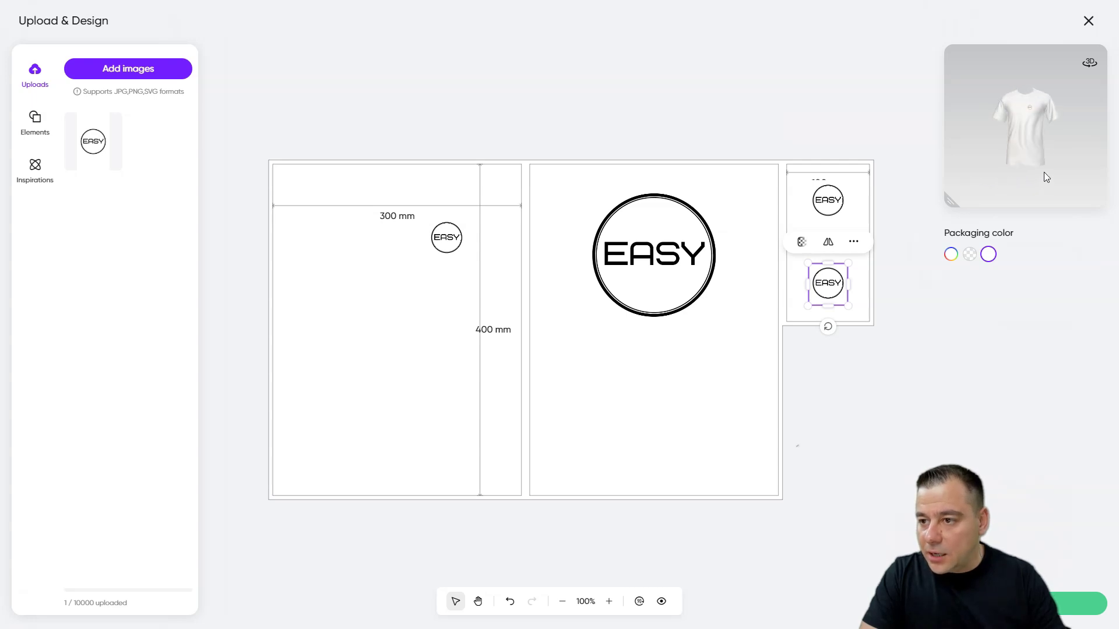
left_click_drag(1070, 148, 1005, 152)
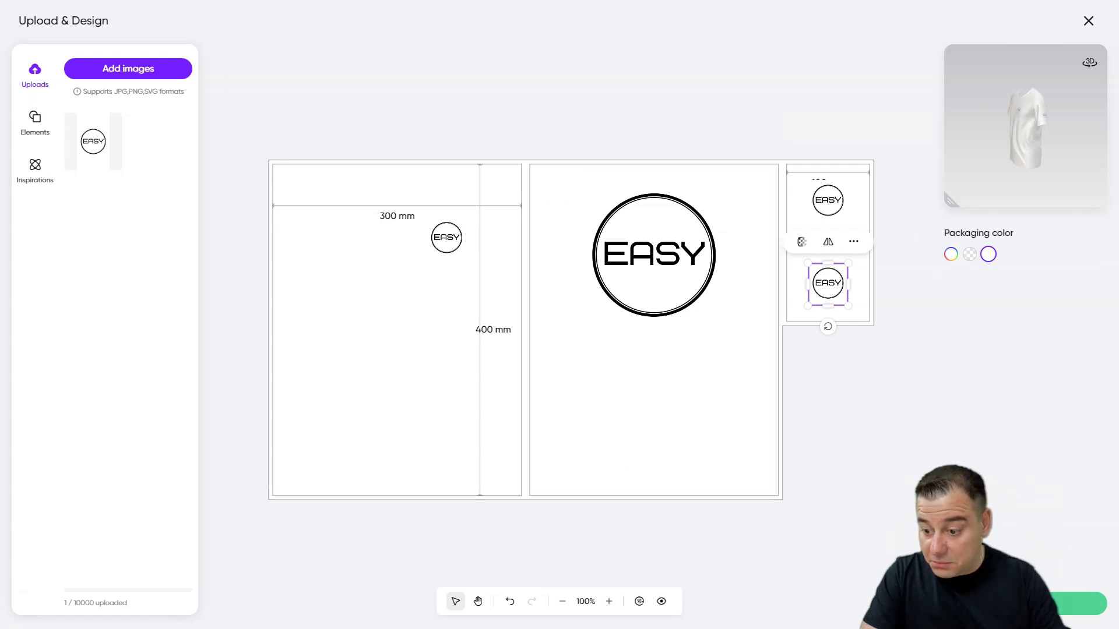
Step: Close the layout editor and orbit the 3D T-shirt to check the back, chest and sleeve logos
left_click(1064, 608)
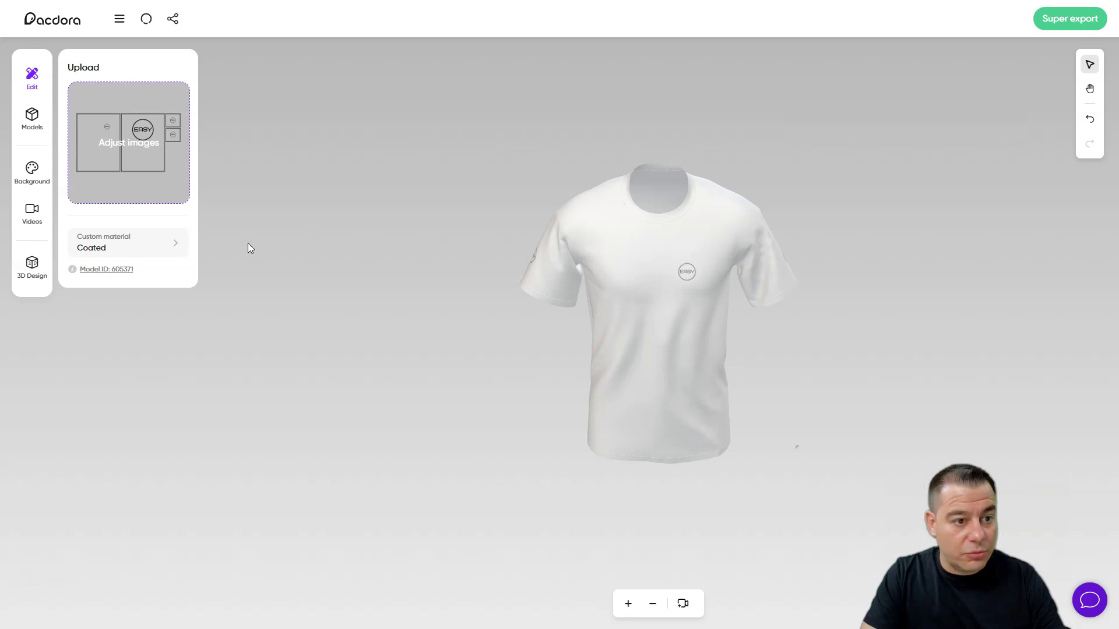
left_click(131, 248)
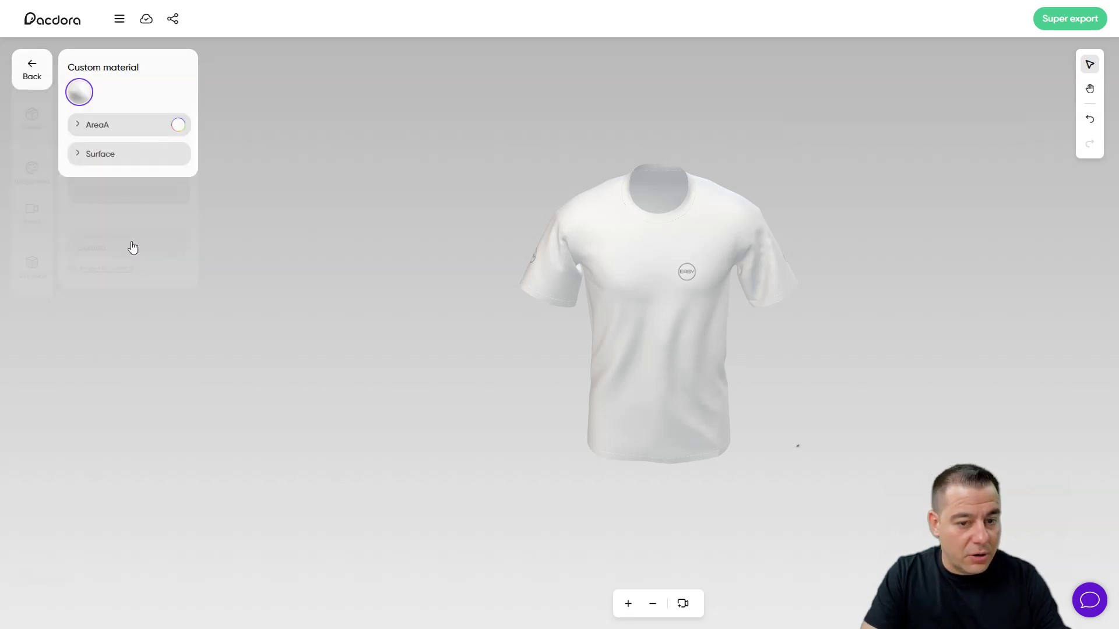
left_click_drag(670, 419, 498, 334)
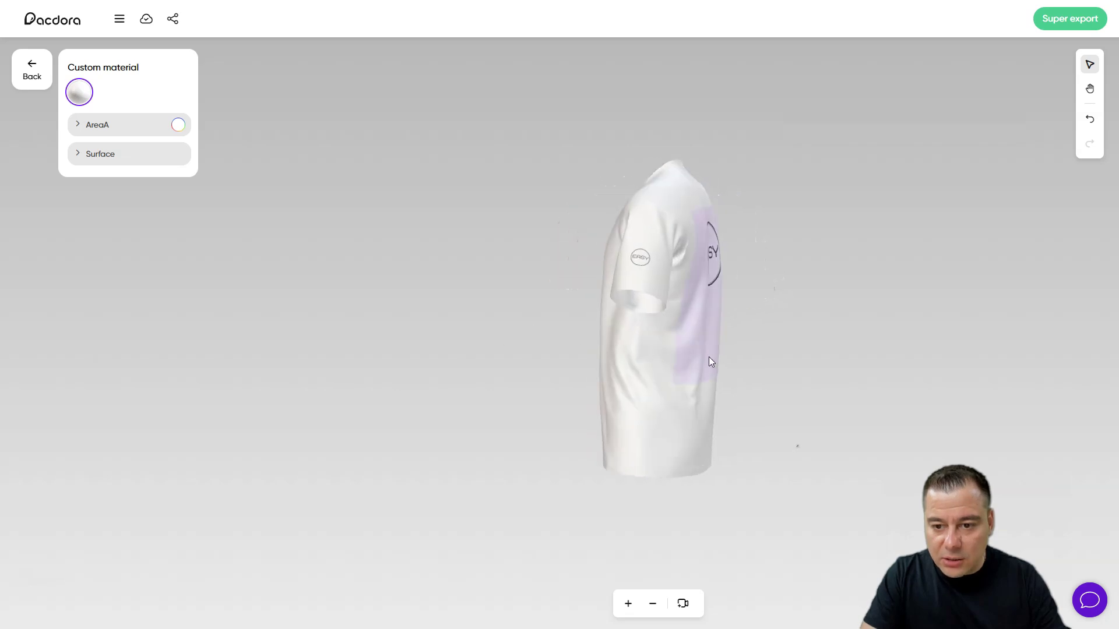
left_click_drag(709, 357, 571, 352)
left_click_drag(692, 414, 550, 418)
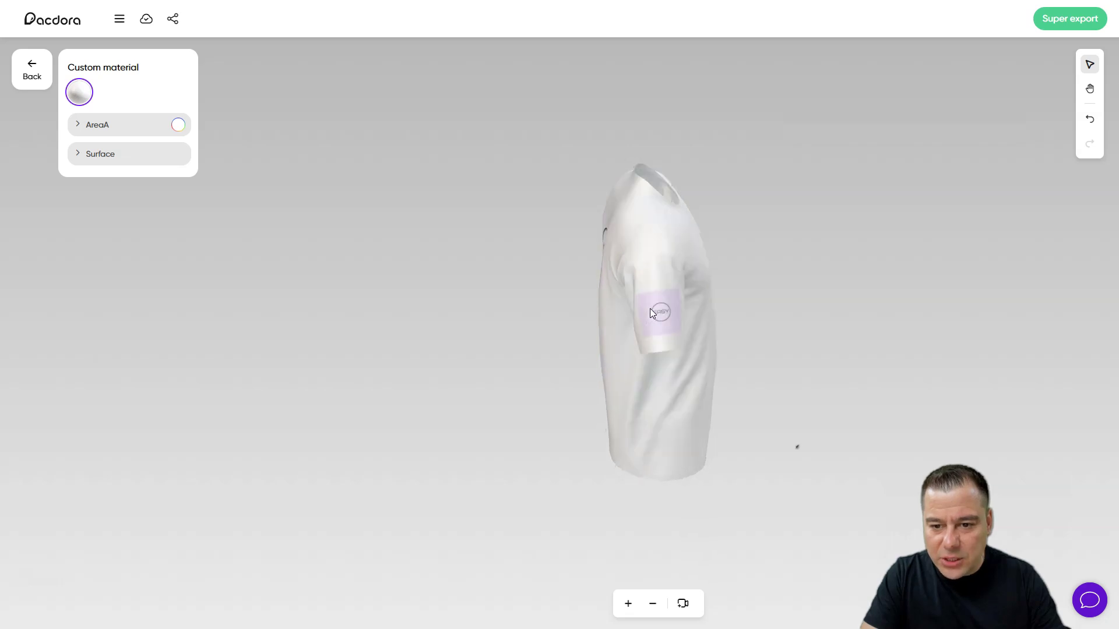
scroll(662, 271, "up", 2)
left_click_drag(662, 271, 542, 250)
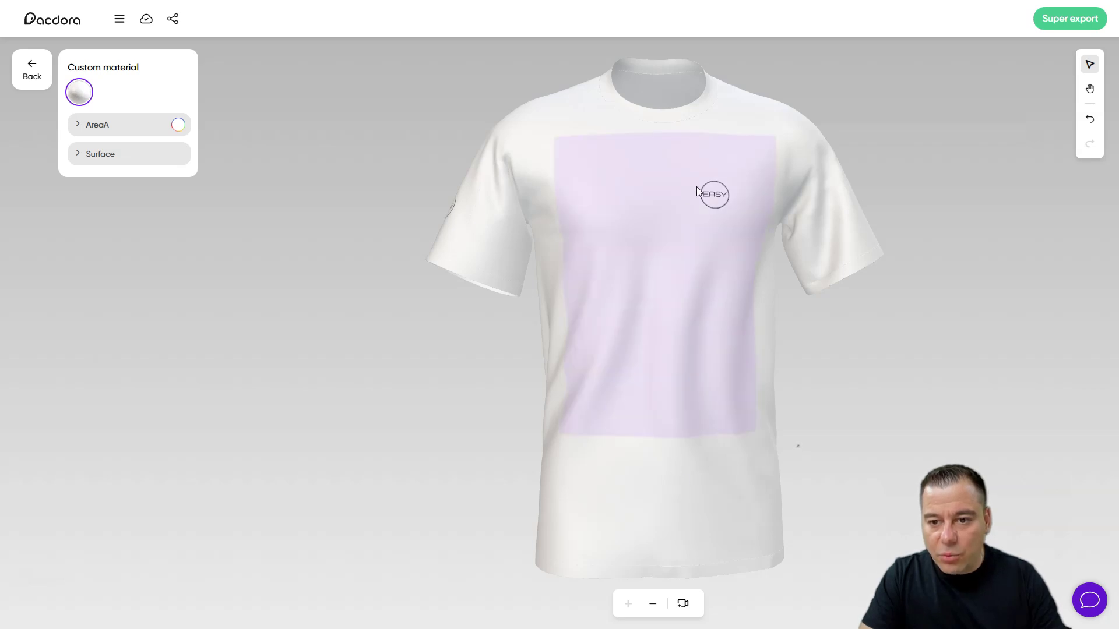
scroll(697, 187, "down", 1)
scroll(697, 187, "down", 5)
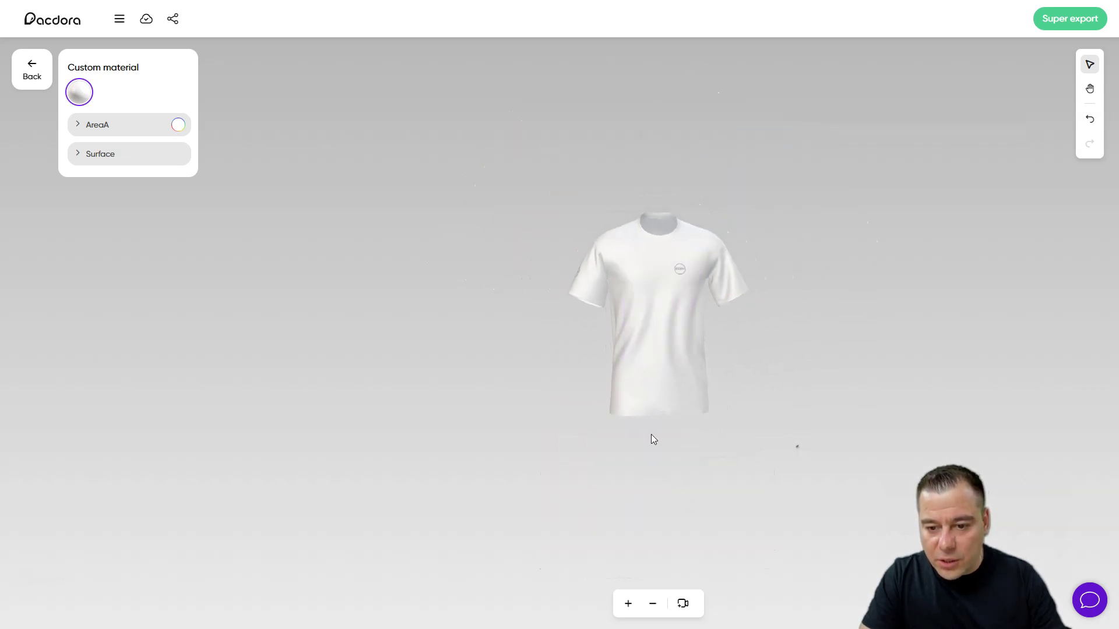
left_click_drag(651, 435, 595, 331)
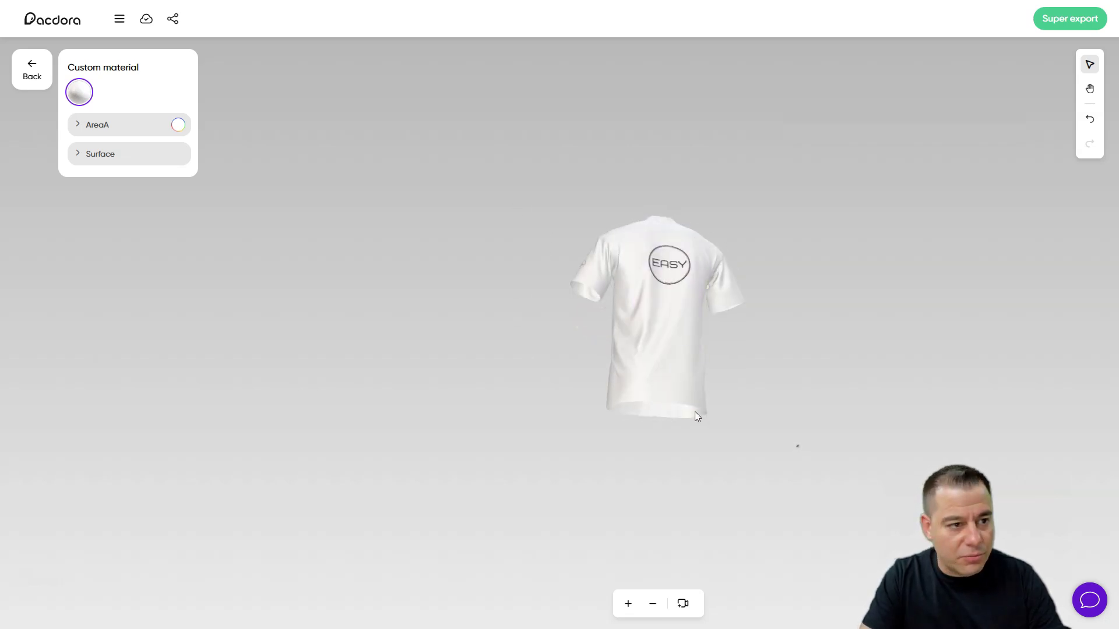
left_click(33, 73)
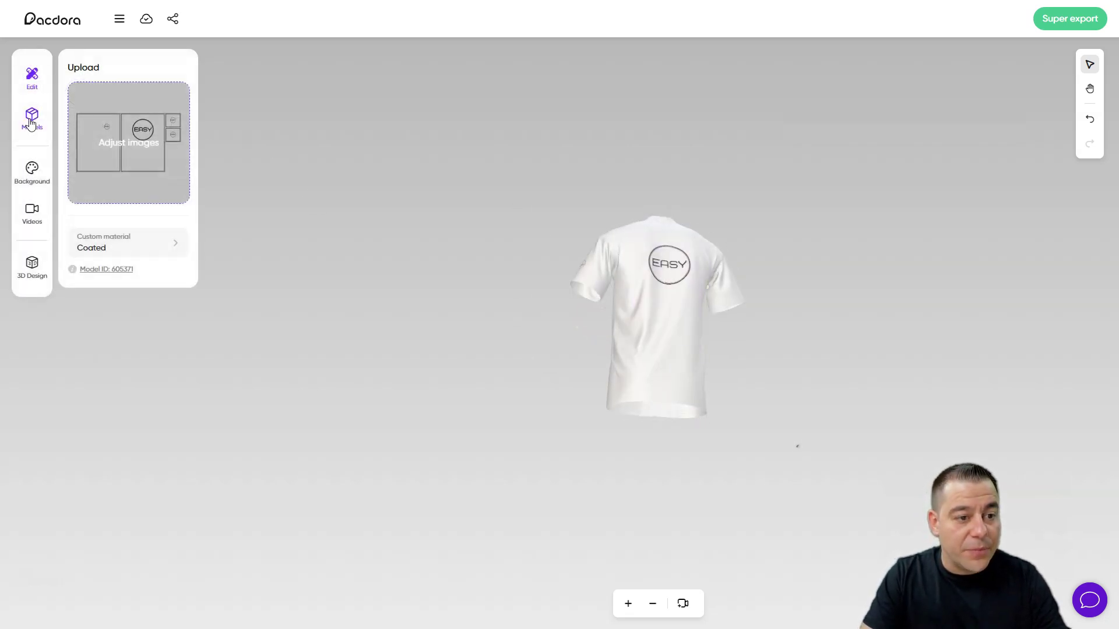
left_click(29, 125)
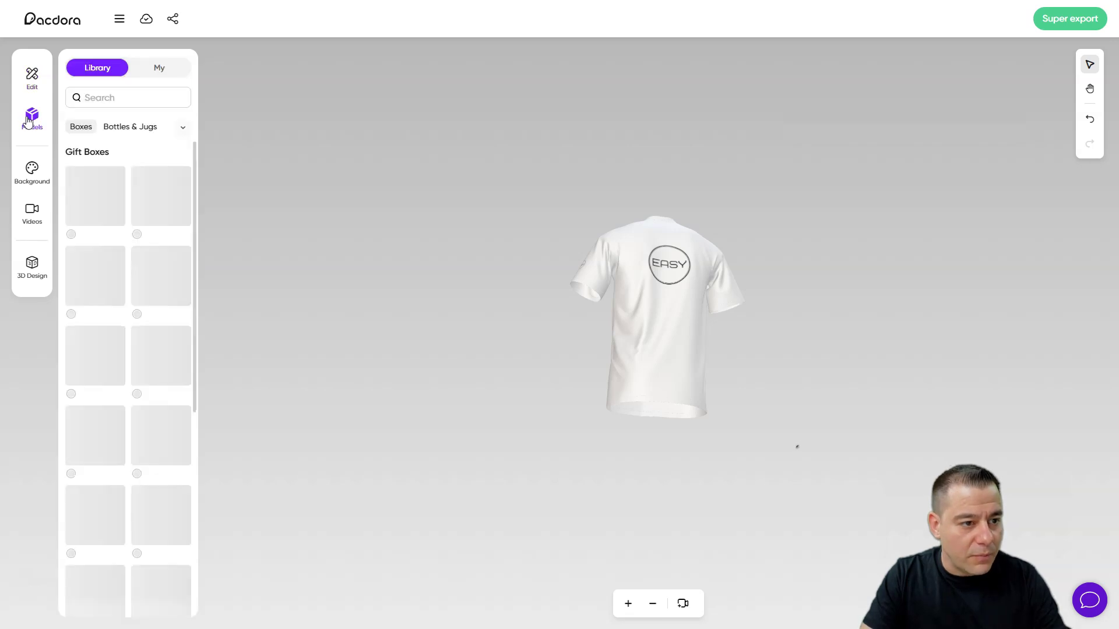
scroll(146, 309, "down", 1)
scroll(146, 309, "down", 5)
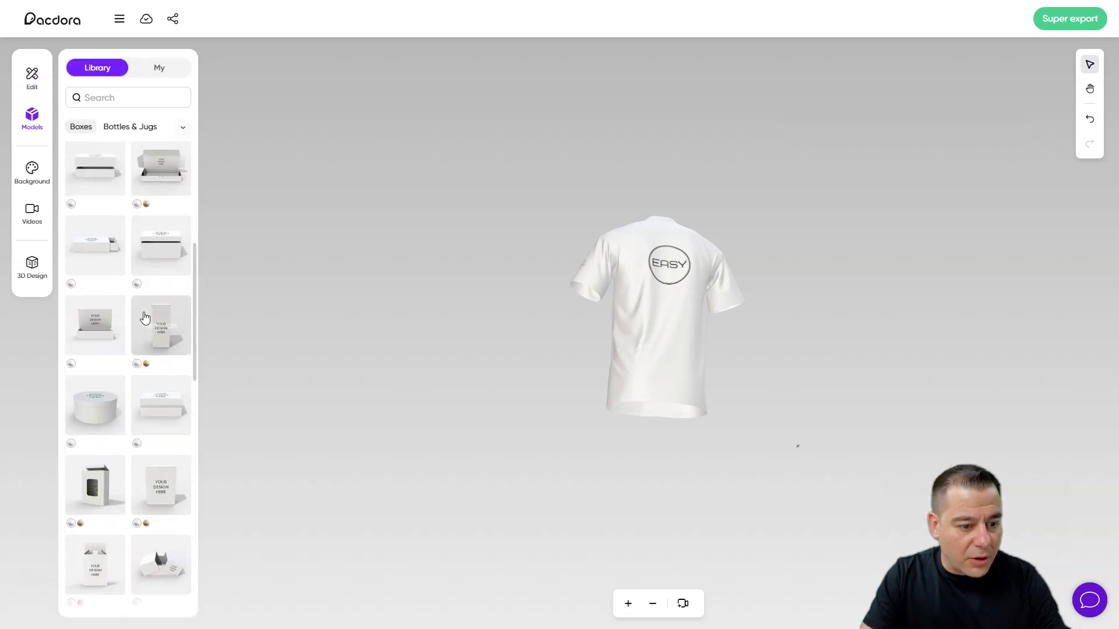
scroll(136, 323, "down", 10)
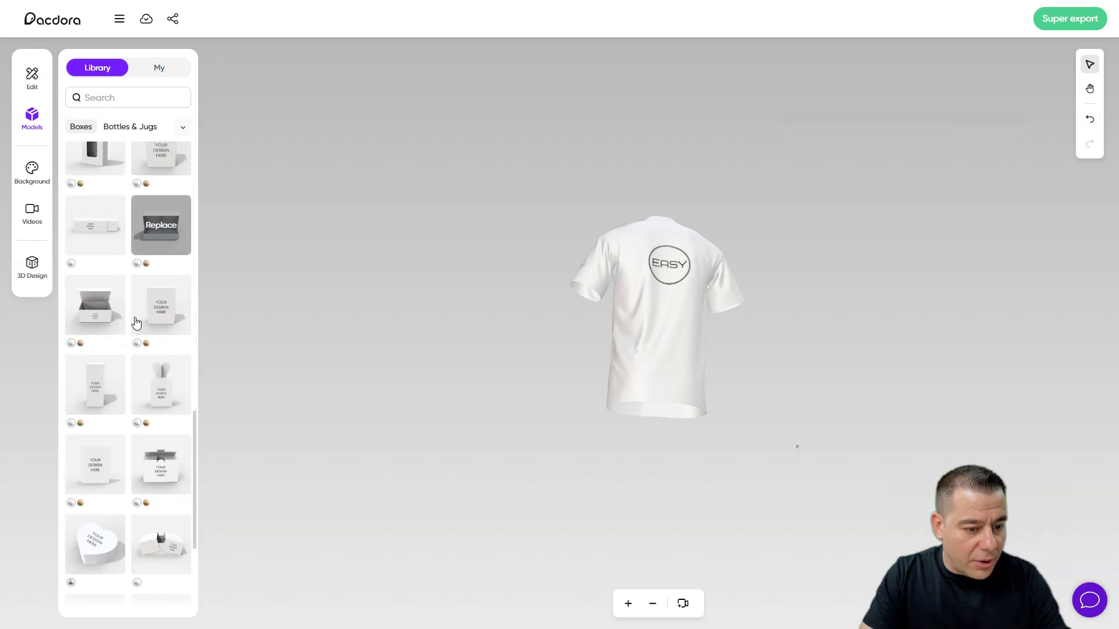
scroll(133, 322, "down", 10)
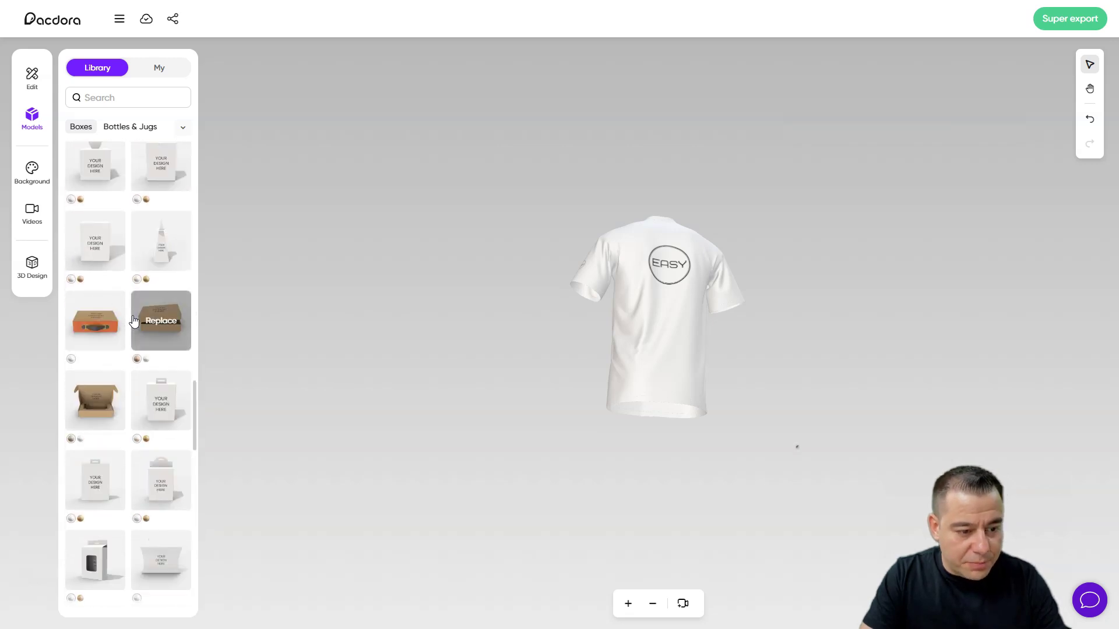
scroll(132, 322, "down", 2)
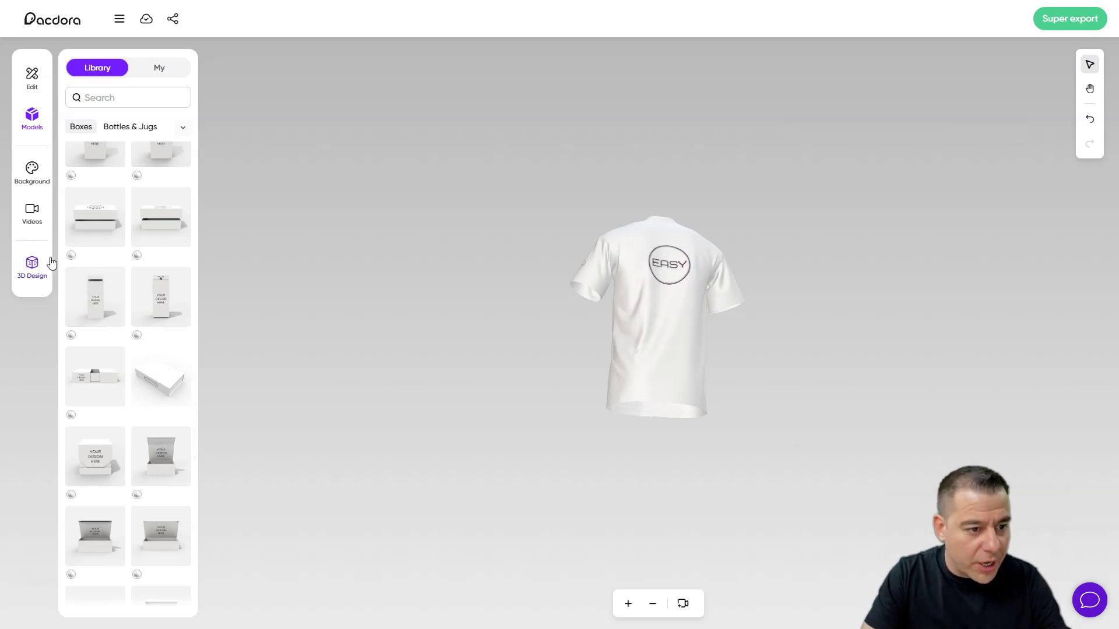
mouse_move(96, 212)
scroll(150, 312, "down", 5)
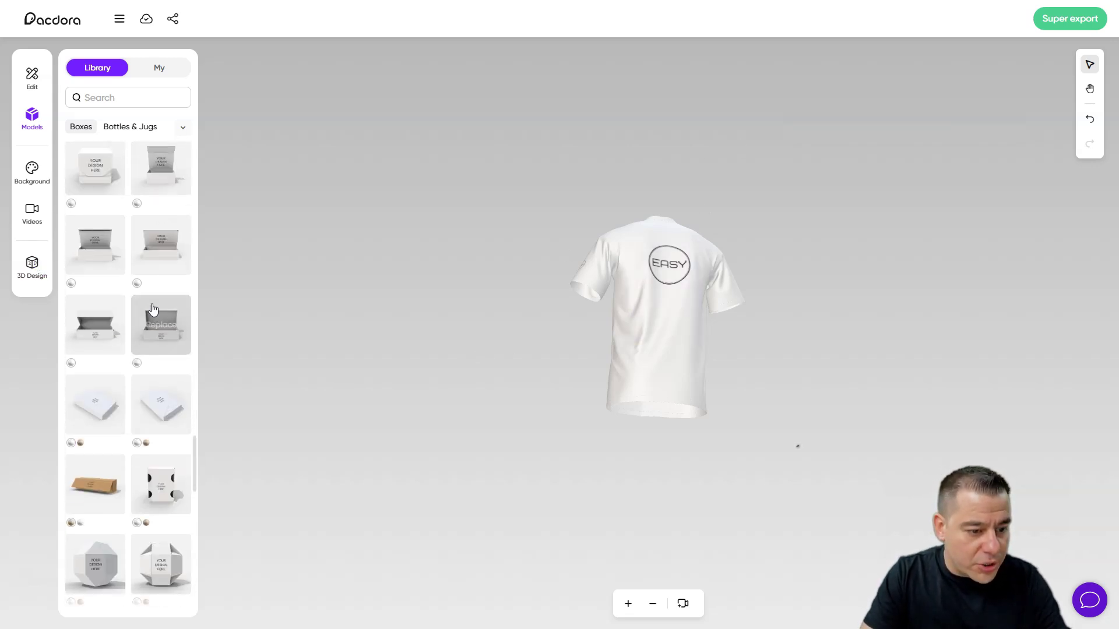
scroll(155, 320, "down", 5)
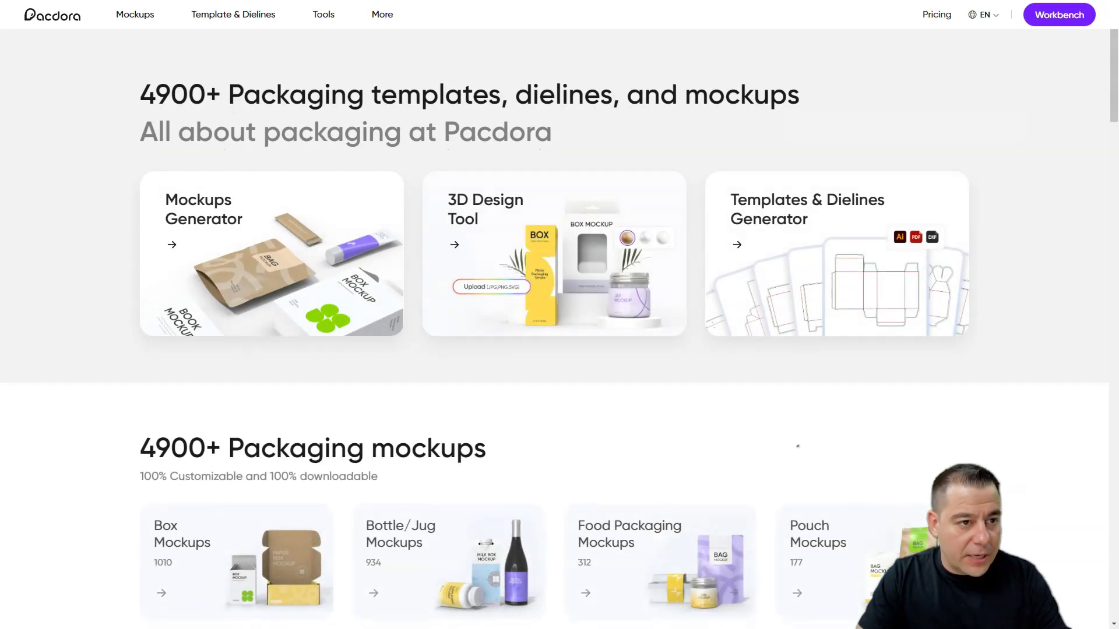
Step: Open Template & Dielines, browse the 84 Tubes dielines, then list all 3002 dielines
left_click(233, 14)
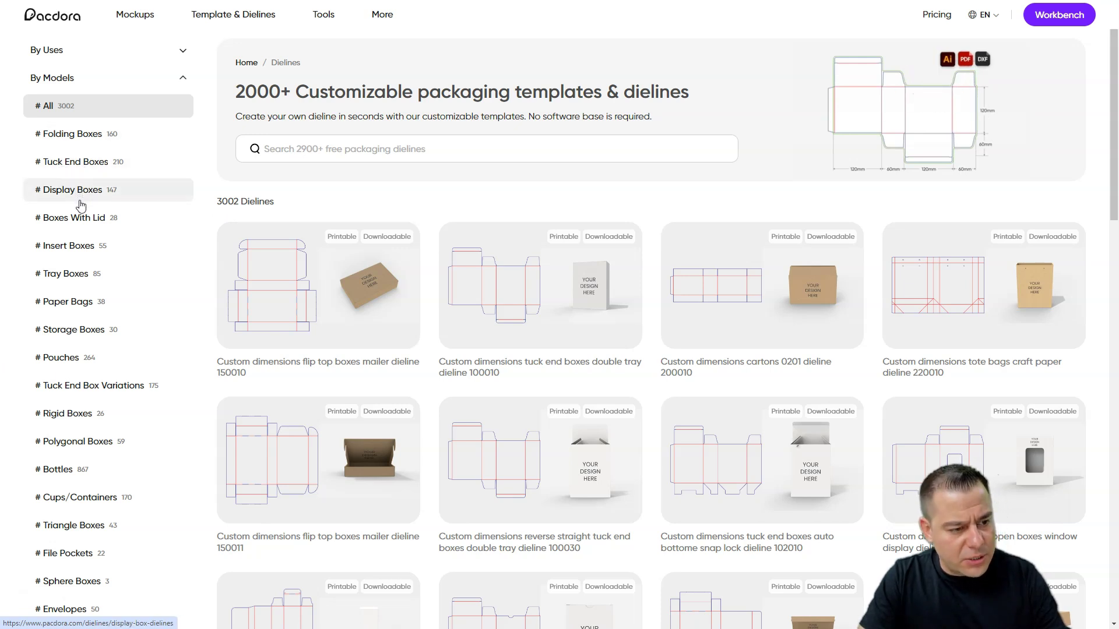
scroll(90, 274, "down", 4)
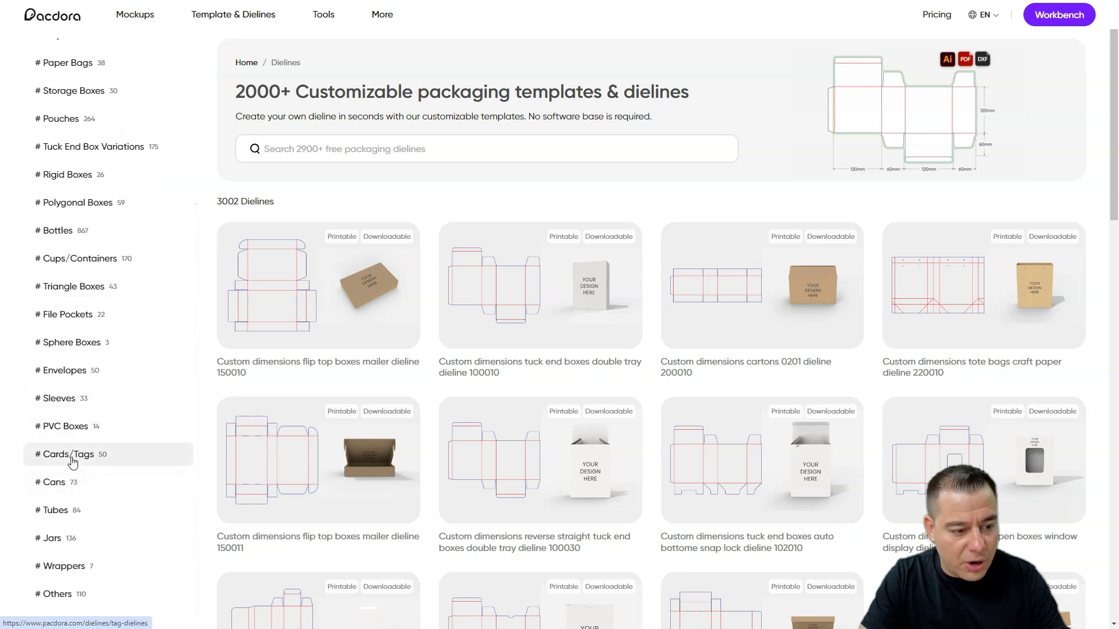
left_click(56, 511)
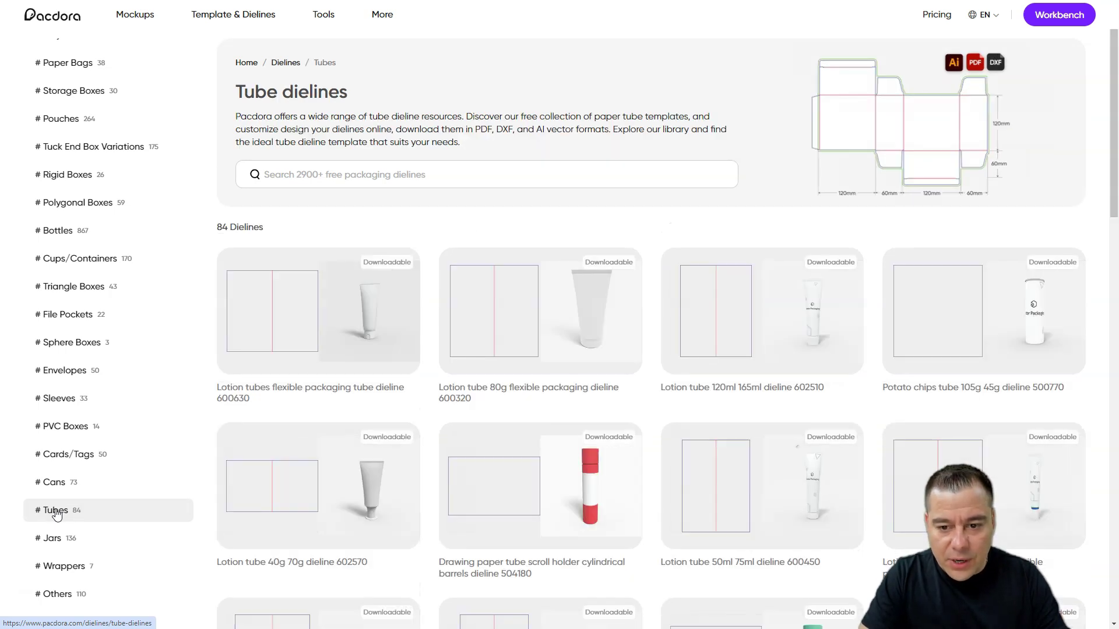
scroll(762, 381, "down", 8)
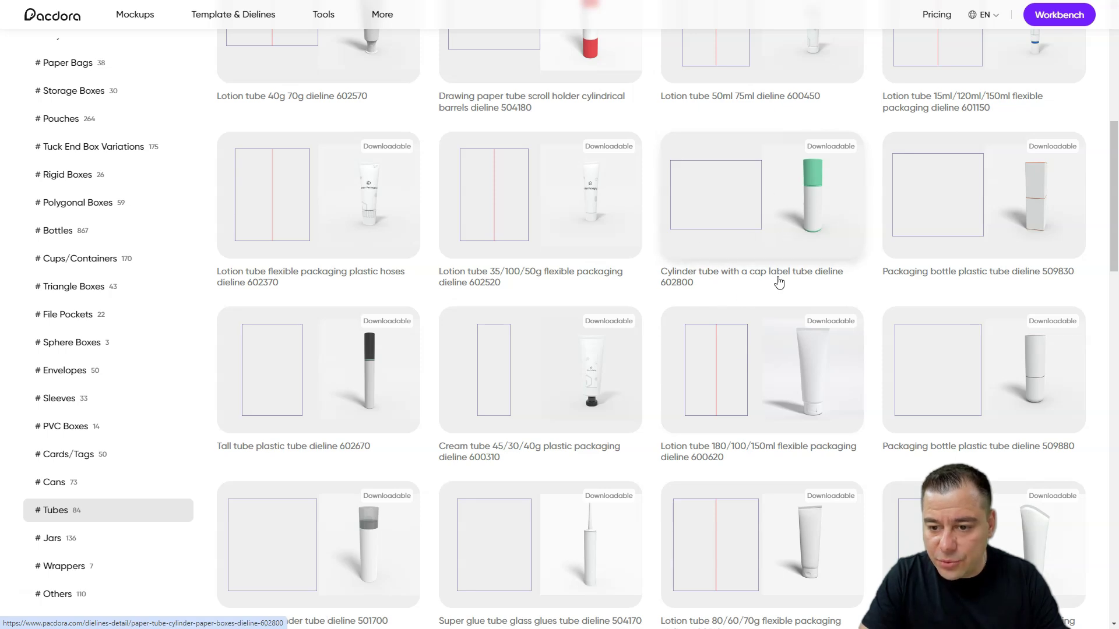
scroll(756, 254, "down", 9)
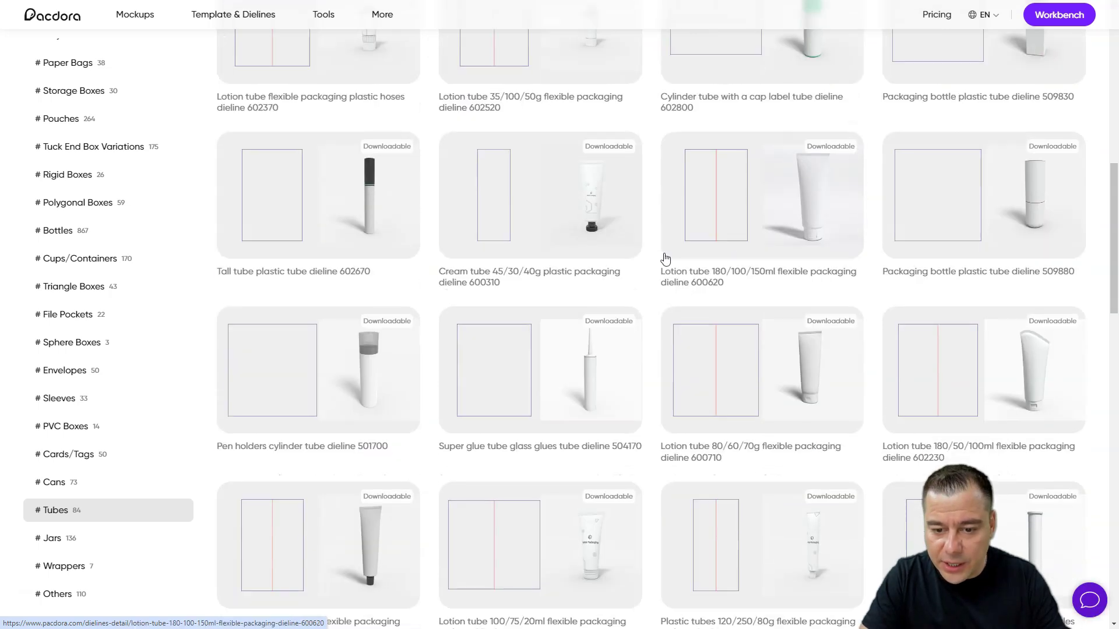
scroll(555, 304, "up", 18)
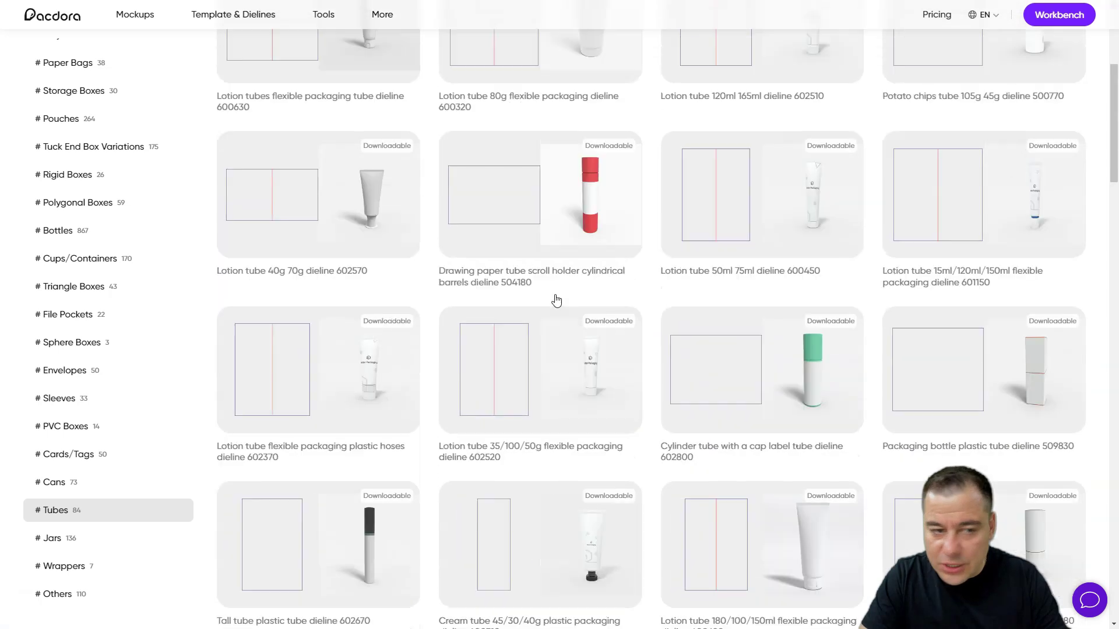
scroll(82, 158, "up", 4)
left_click(53, 106)
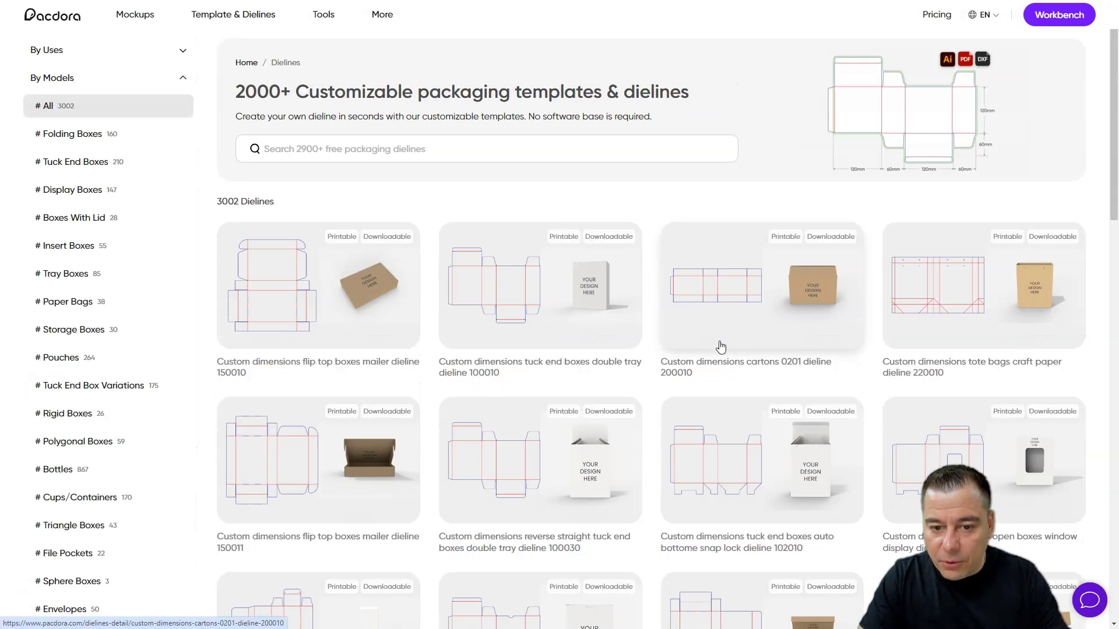
Step: Open mailer dieline 150010 at 11.811 × 7.874 × 2.3622 in manufacture size and open its lid
left_click(337, 283)
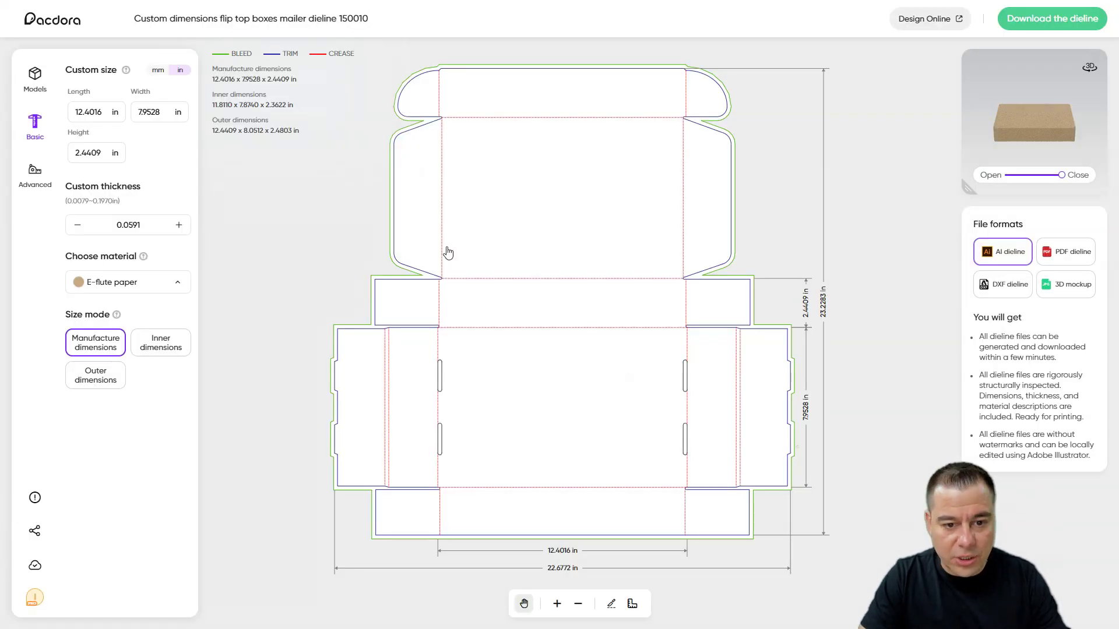
mouse_move(447, 252)
left_mouse_down()
mouse_move(516, 312)
mouse_move(437, 218)
mouse_move(451, 260)
left_mouse_up()
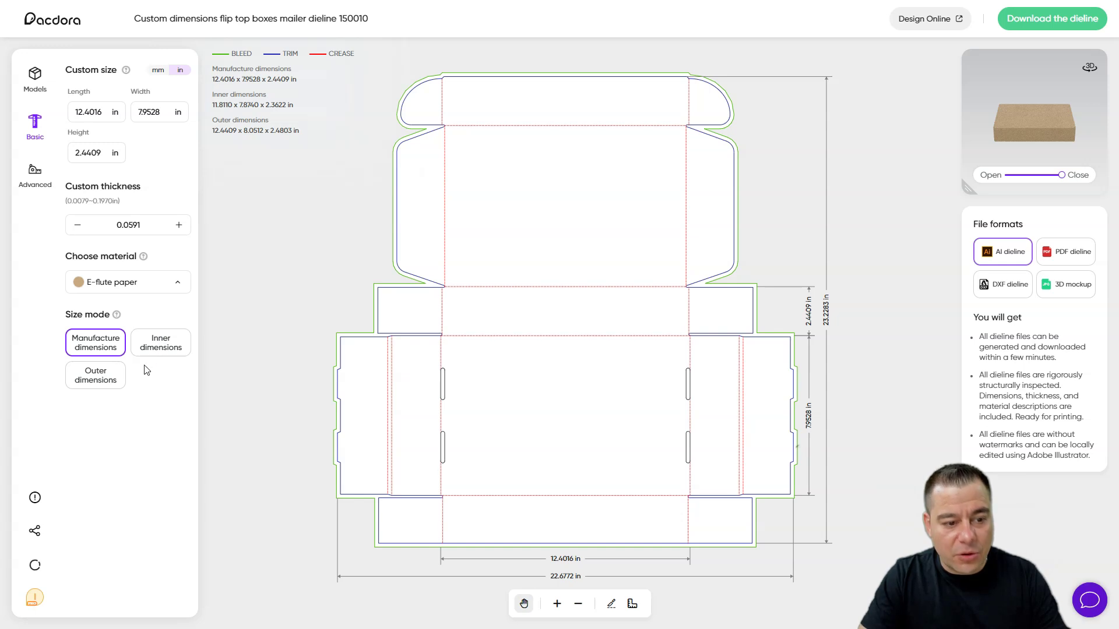
left_click(161, 343)
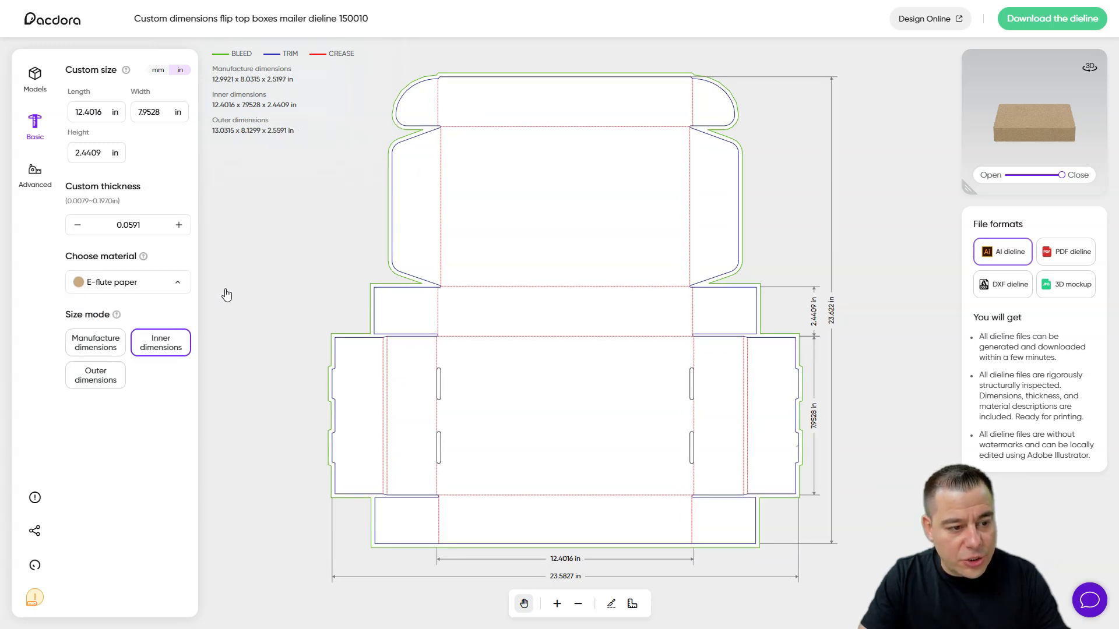
left_click(159, 348)
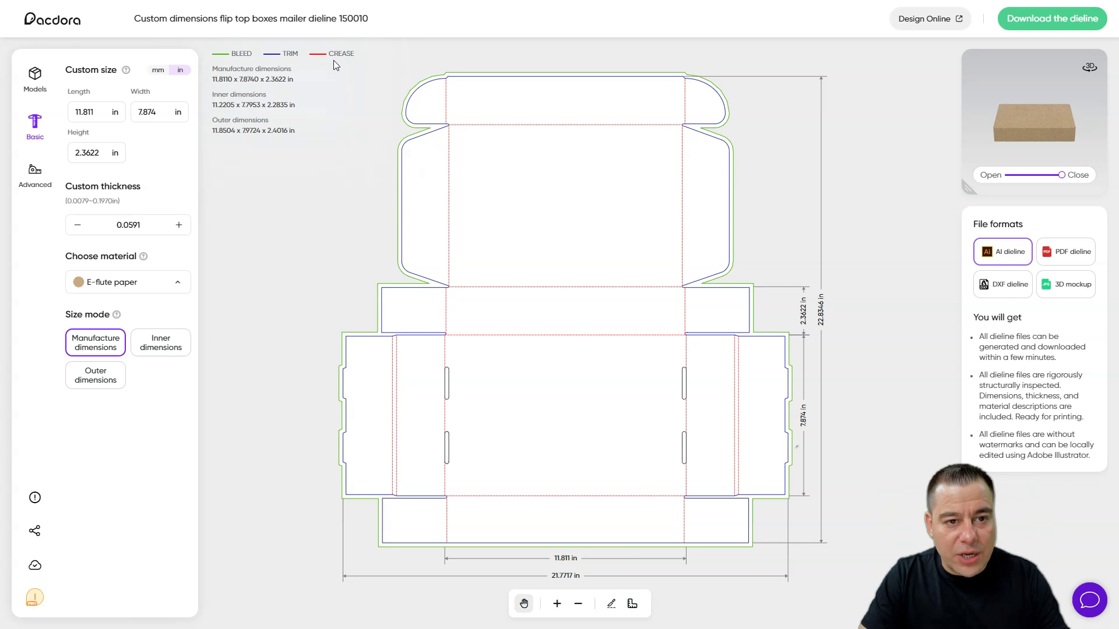
scroll(567, 279, "down", 1)
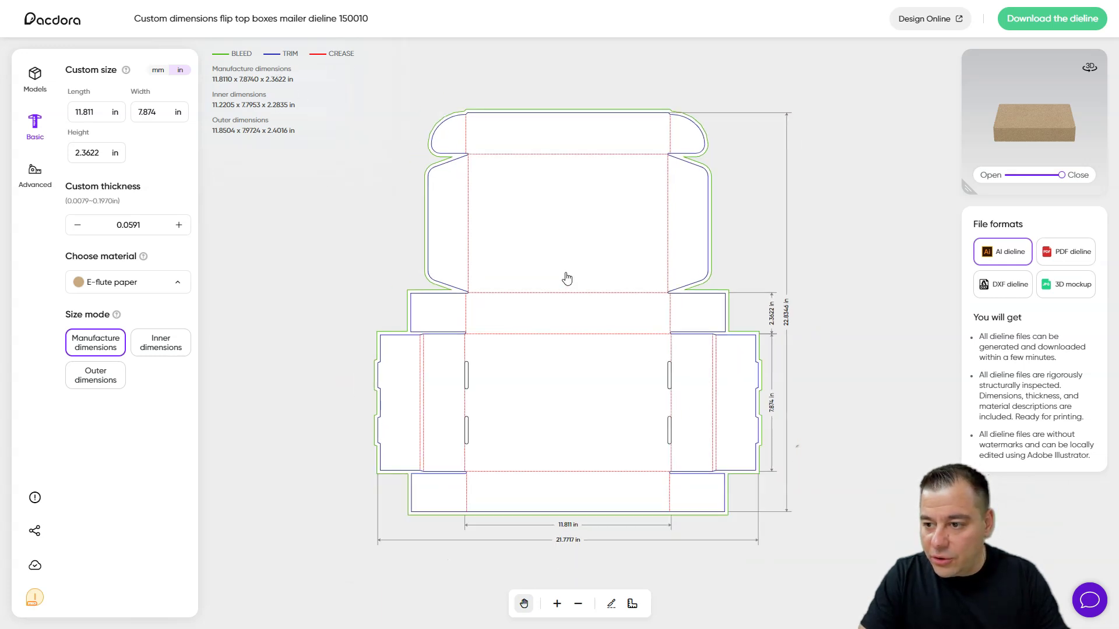
mouse_move(1061, 174)
left_mouse_down()
mouse_move(998, 179)
mouse_move(1051, 180)
left_mouse_up()
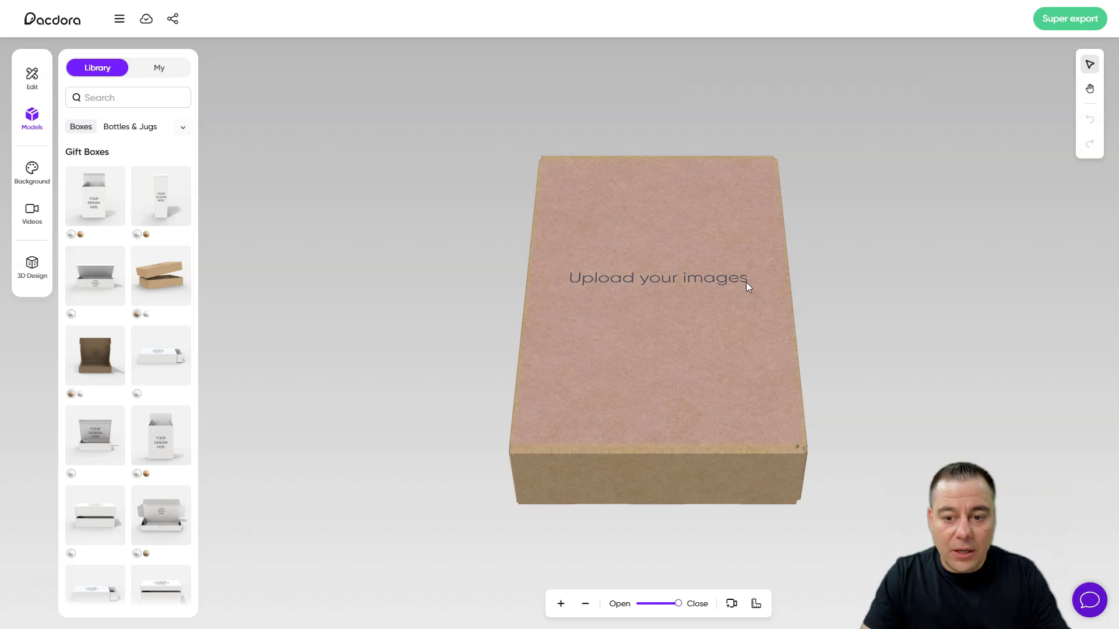
Step: Open Upload your images from the box face and place the uploaded EASY logo on the dieline
left_click(659, 285)
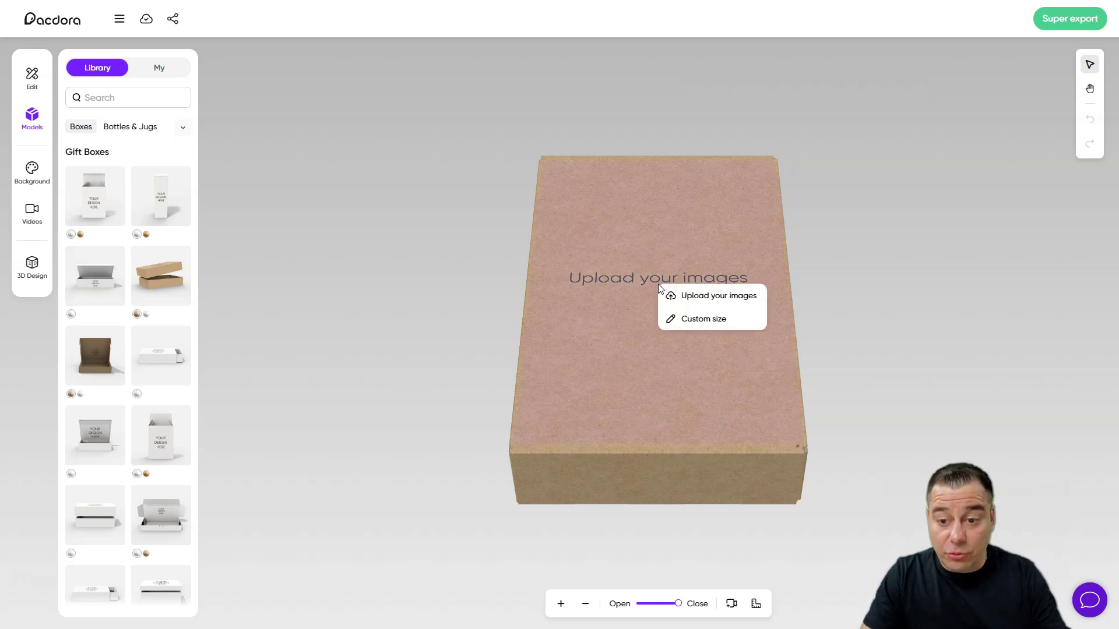
left_click(696, 298)
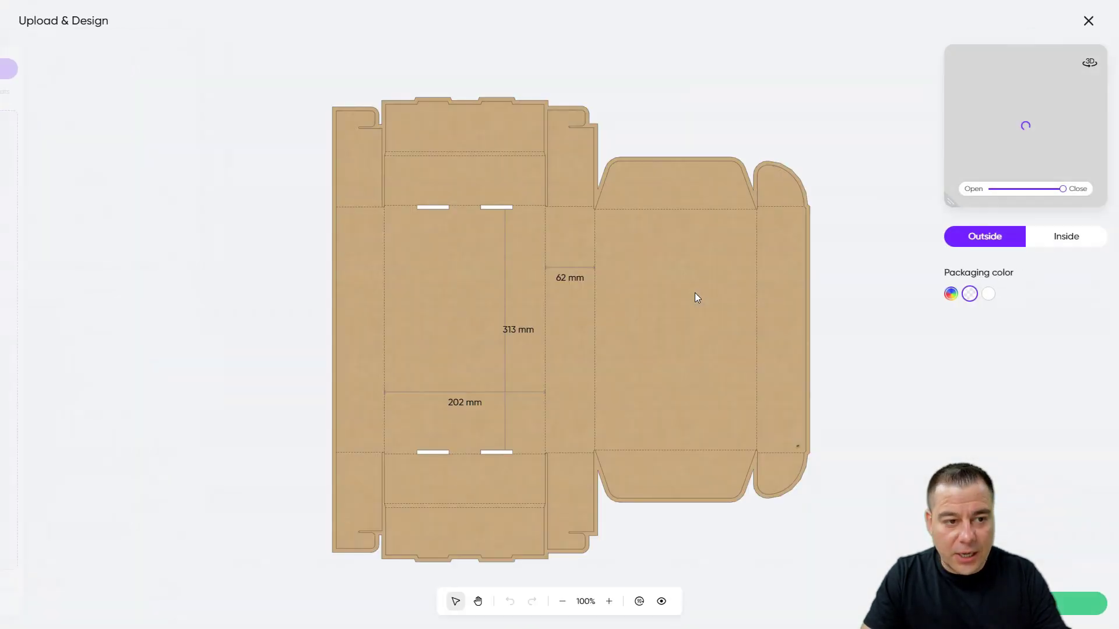
left_click(89, 145)
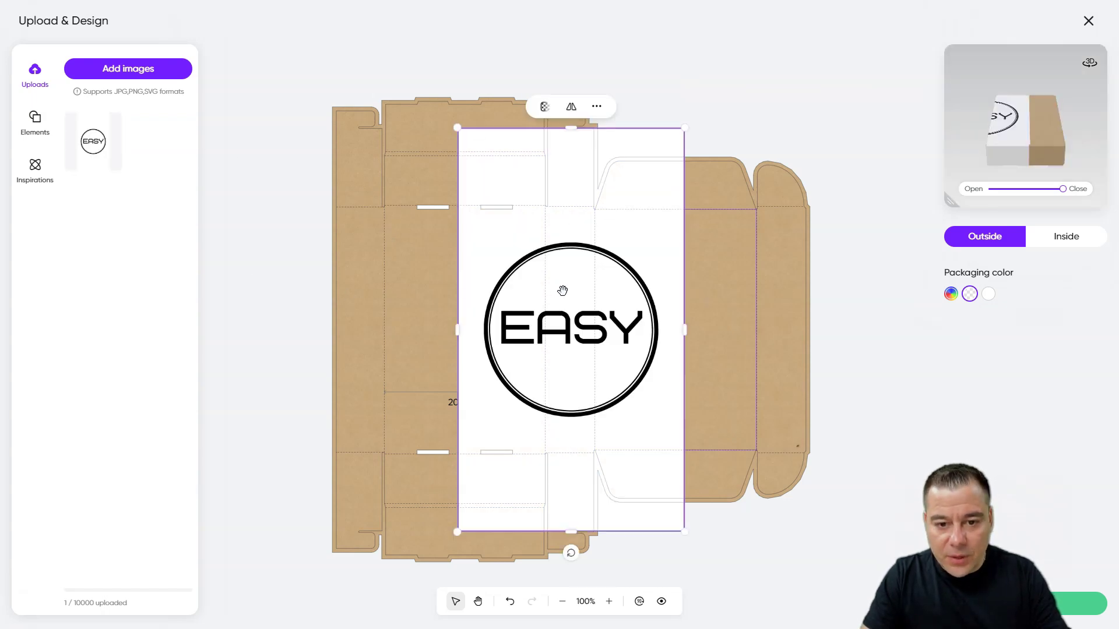
Step: Resize the EASY logo, move it to the right panel, rotate it to 270°, and stretch it across the lid
left_click_drag(461, 129, 500, 204)
left_click_drag(594, 205, 459, 169)
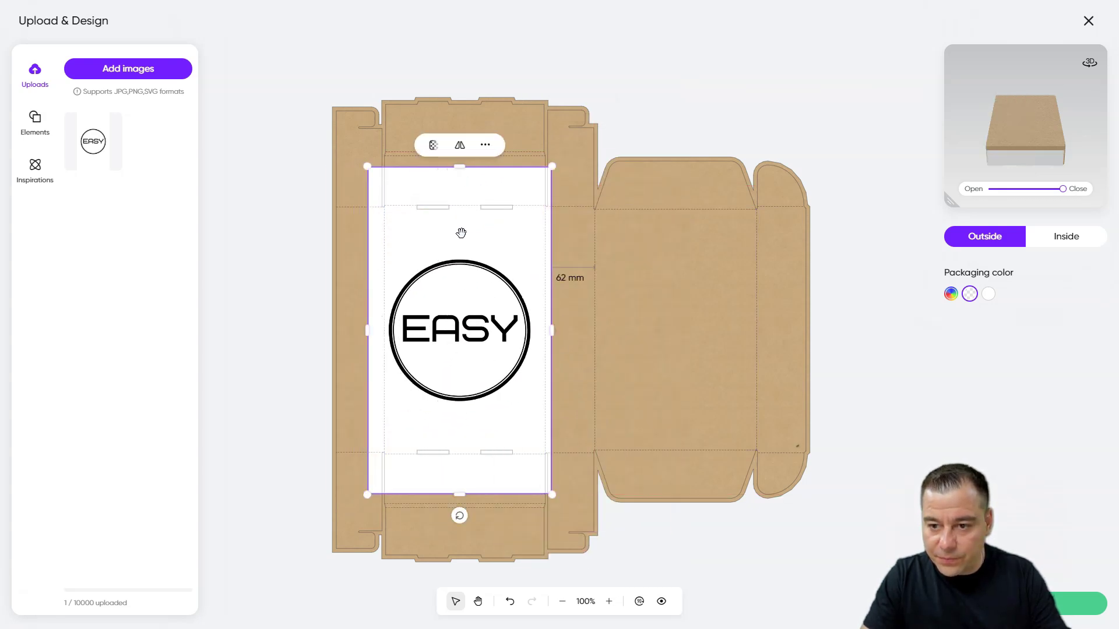
left_click_drag(468, 315, 681, 315)
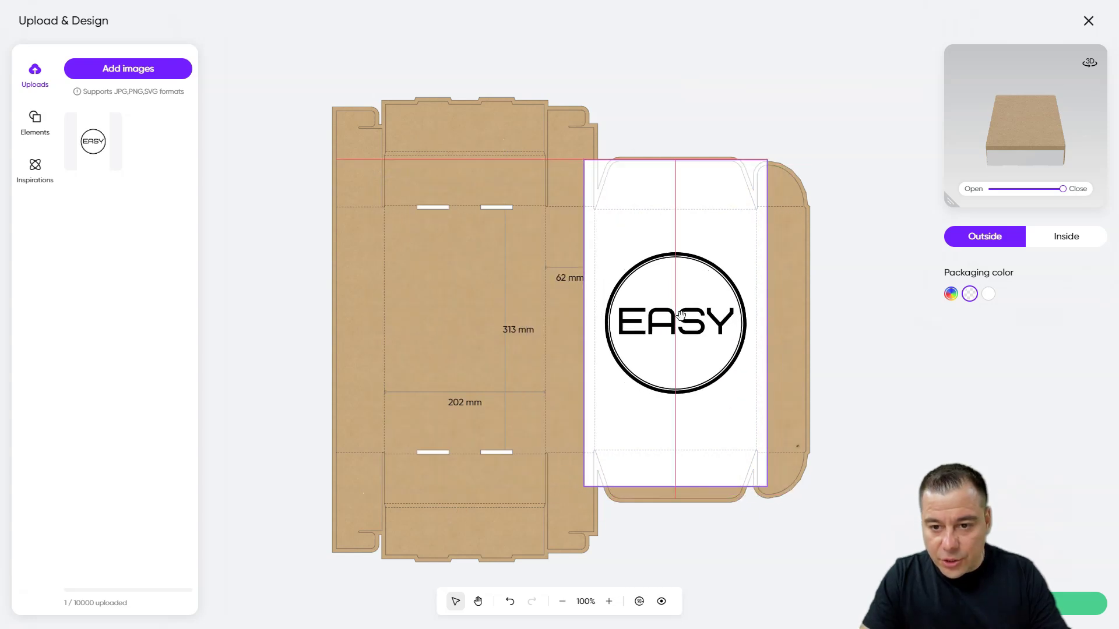
left_click_drag(676, 509, 806, 321)
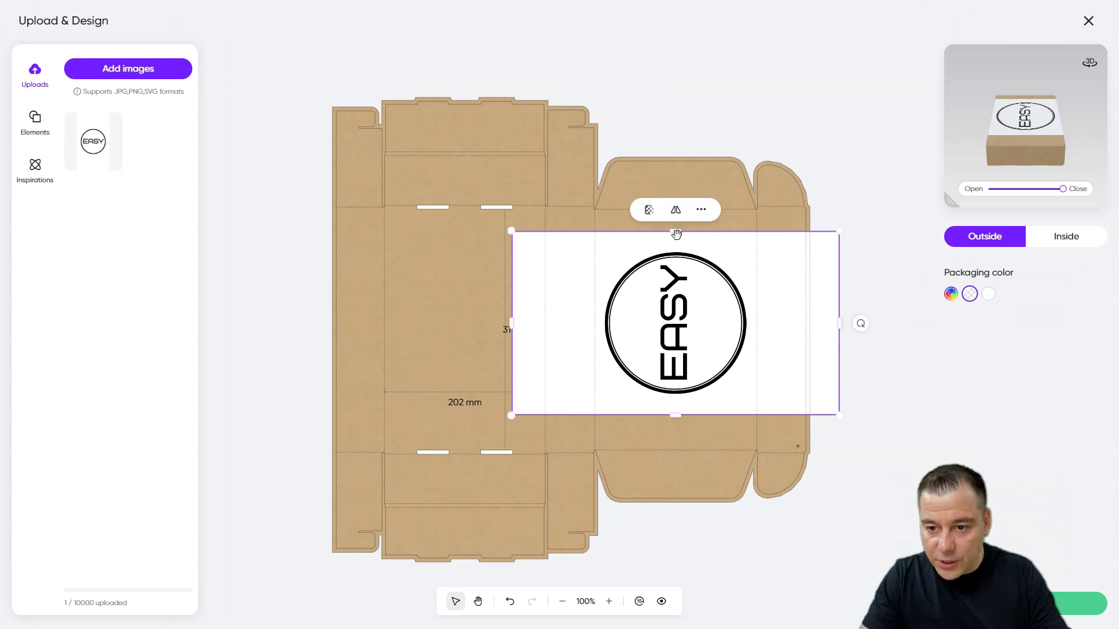
left_click_drag(674, 230, 680, 211)
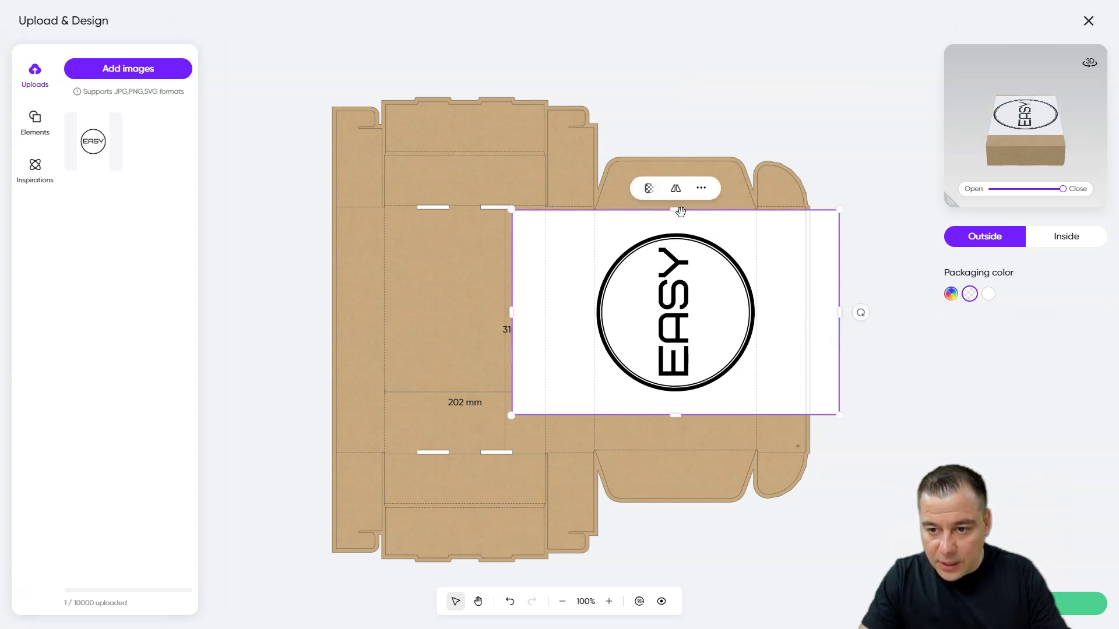
left_click_drag(672, 416, 675, 450)
left_click_drag(512, 328, 384, 319)
Step: Make the packaging white and enlarge and reposition the EASY logo on the outside dieline
left_click(989, 295)
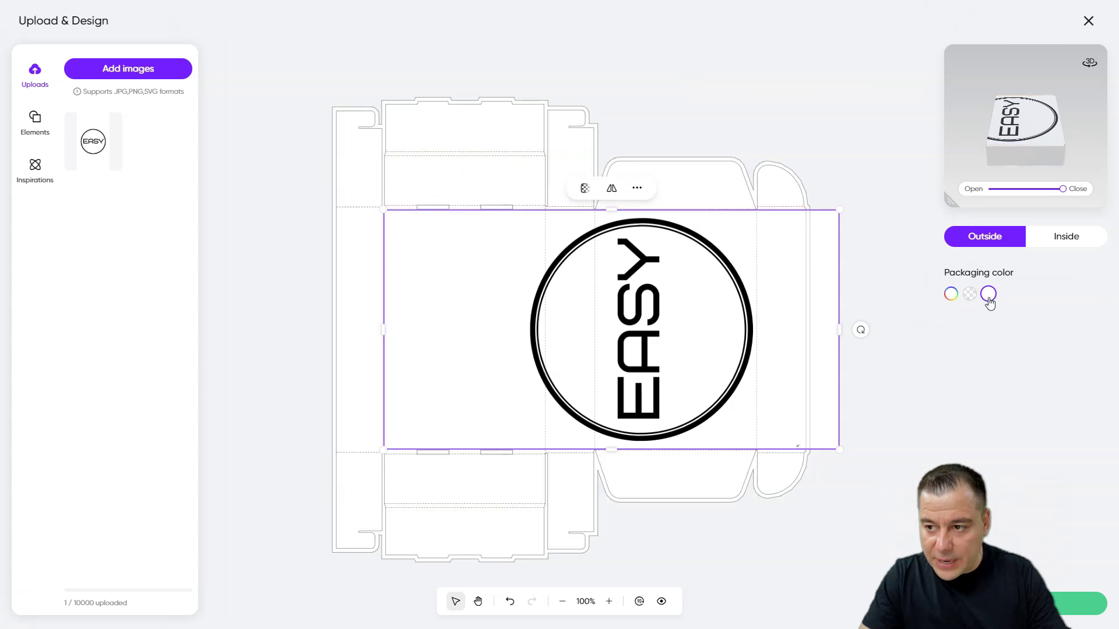
left_click_drag(383, 210, 320, 177)
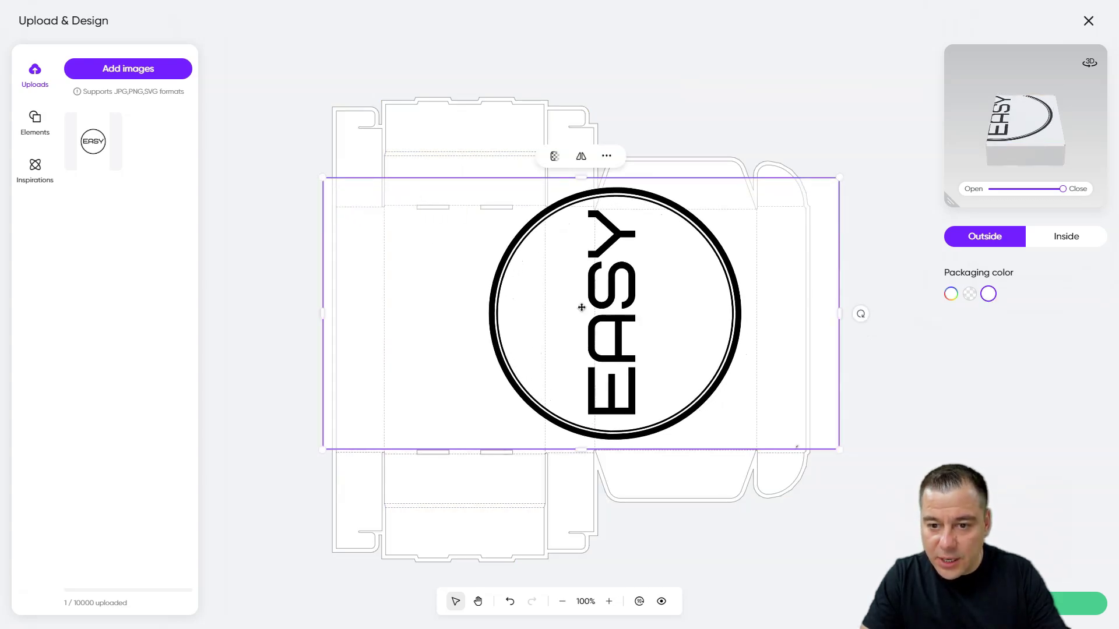
left_click_drag(583, 308, 646, 327)
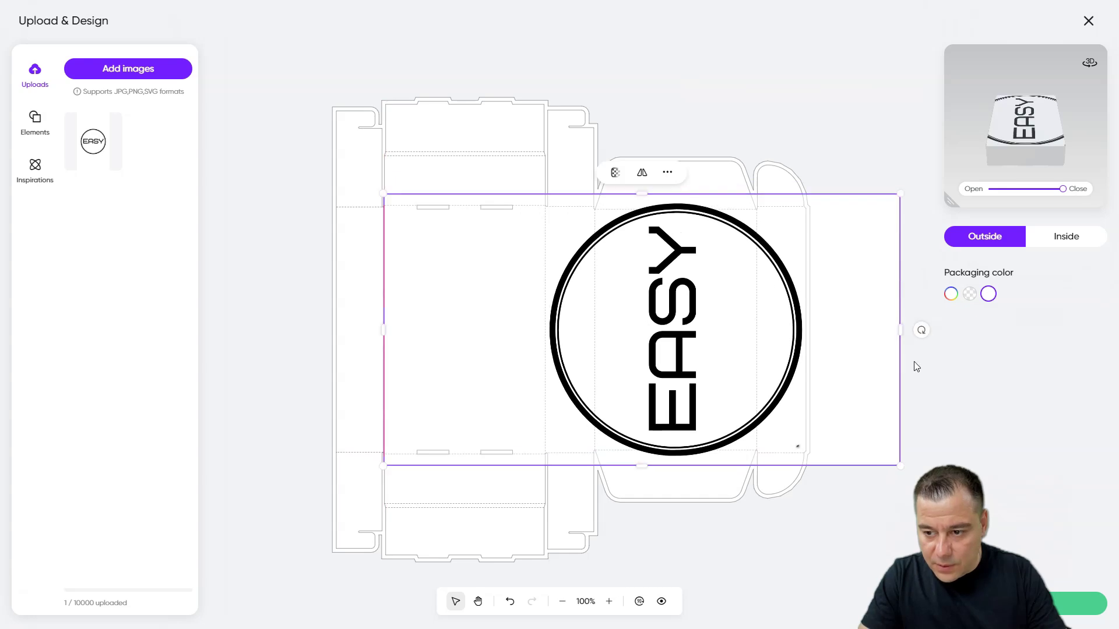
left_click_drag(902, 331, 814, 331)
left_click_drag(337, 196, 353, 95)
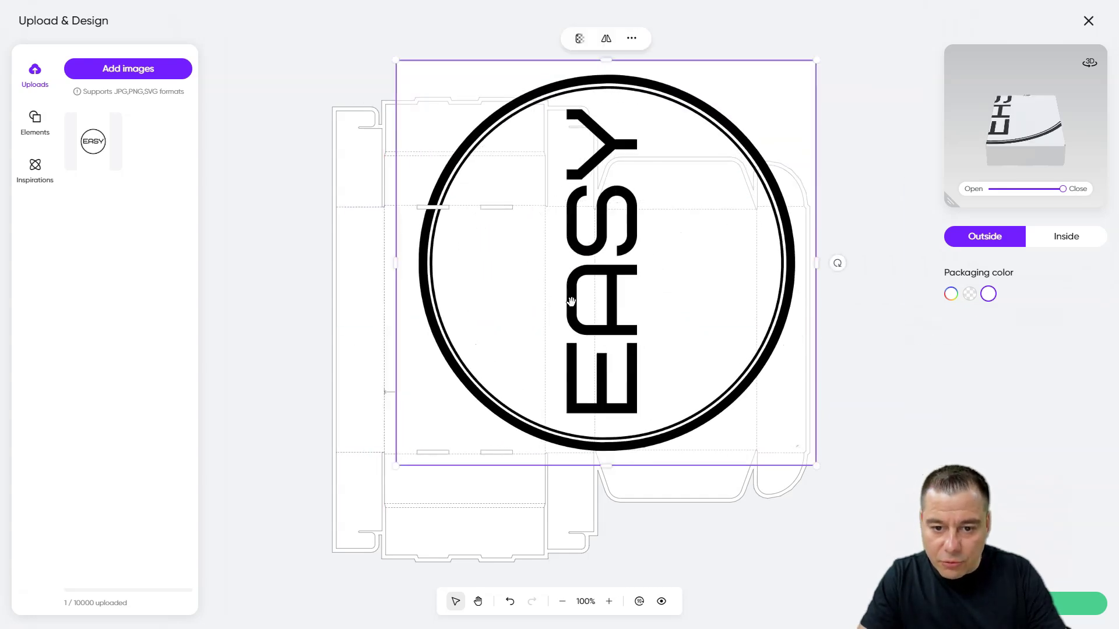
left_click_drag(623, 331, 591, 388)
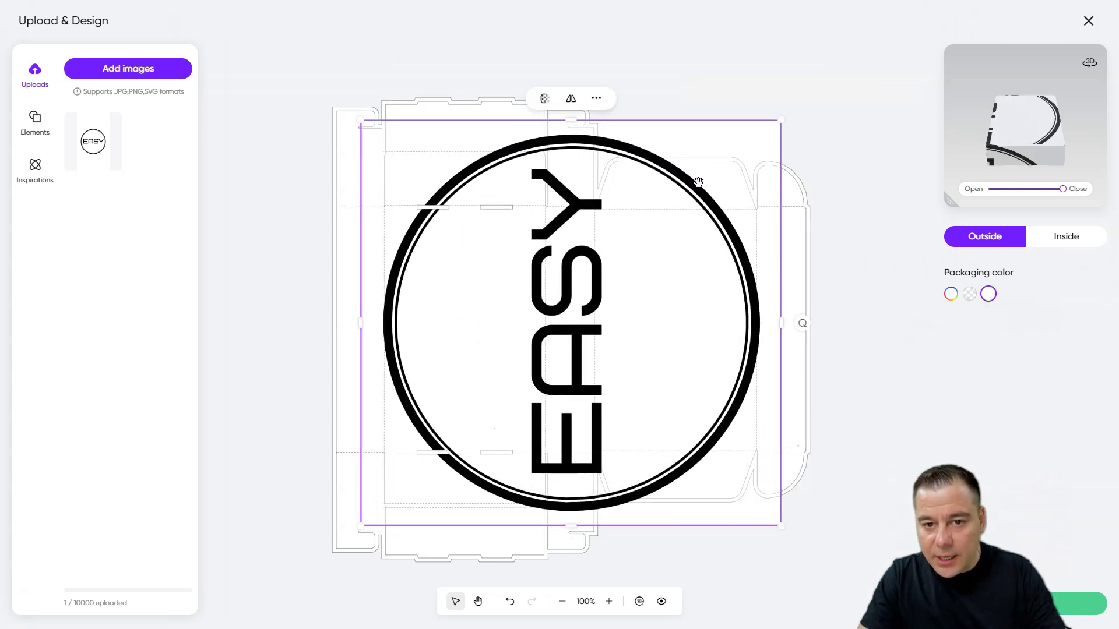
Step: Turn the EASY logo upright, shrink it and centre it on the lid panel
left_click_drag(803, 323, 750, 513)
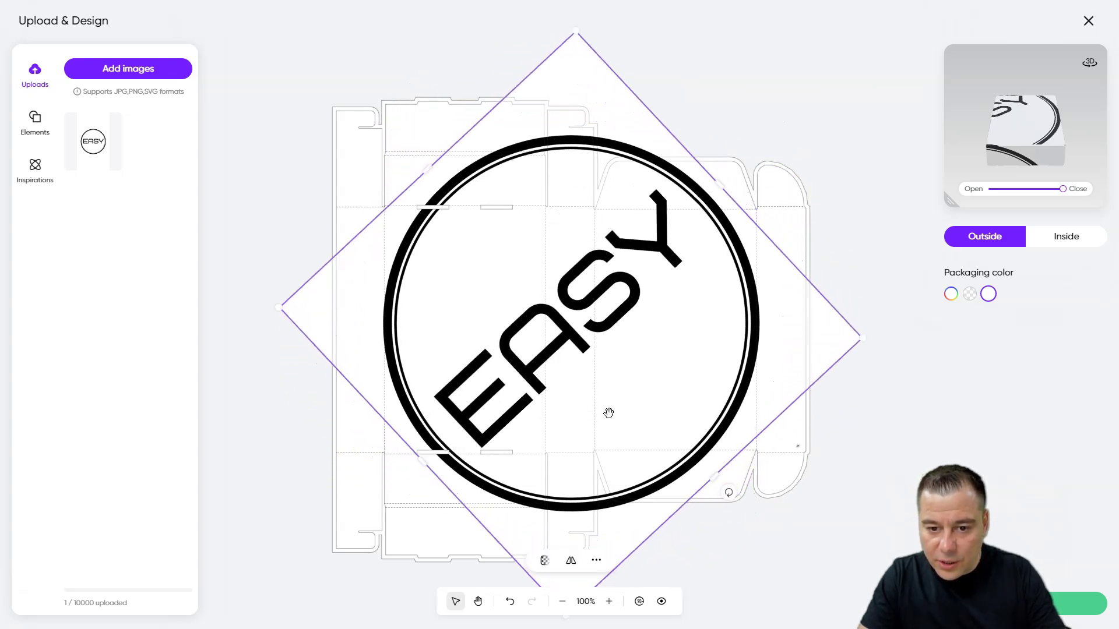
left_click_drag(599, 408, 621, 421)
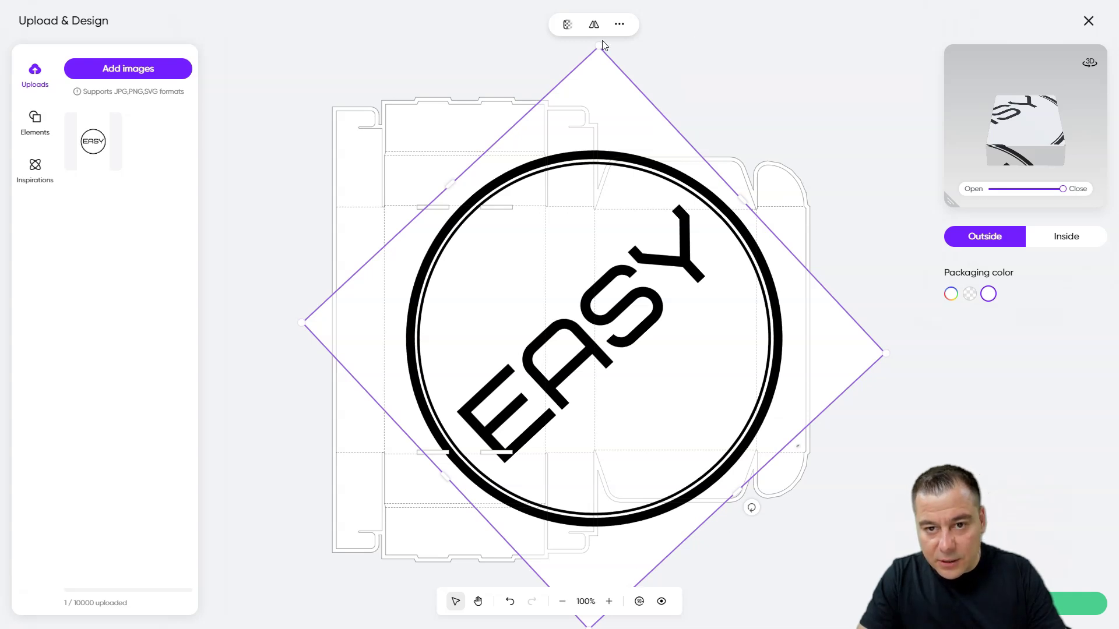
left_click_drag(597, 54, 592, 317)
left_click_drag(575, 449, 664, 333)
left_click_drag(733, 474, 799, 332)
left_click_drag(552, 218, 644, 301)
left_click(907, 352)
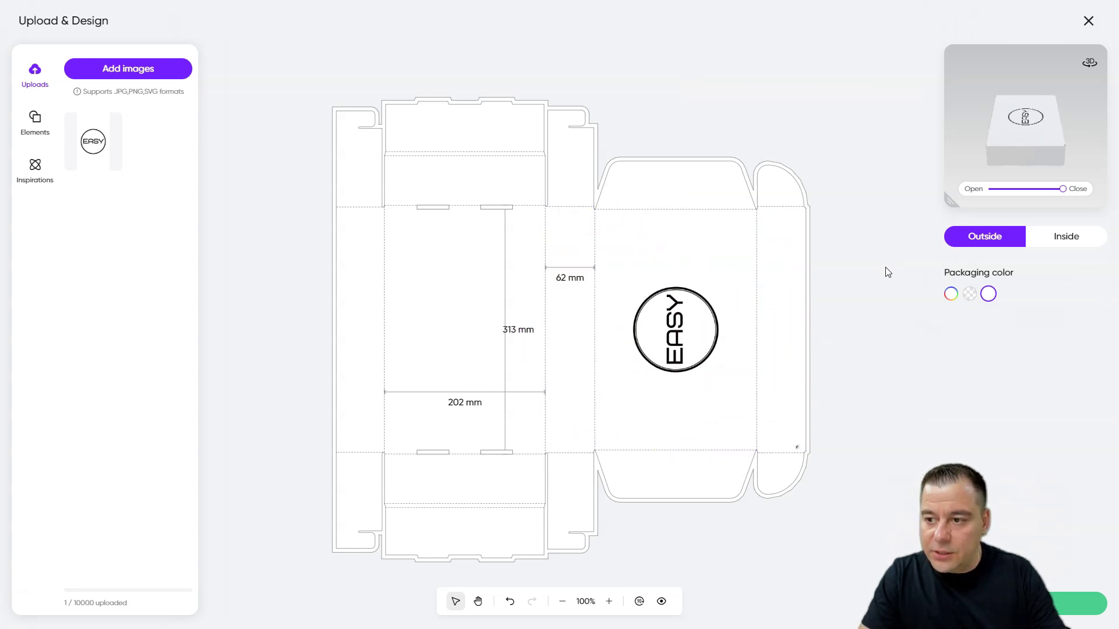
Step: Switch to the inside design and upload the grey paving-stone texture
left_click_drag(1063, 194, 996, 197)
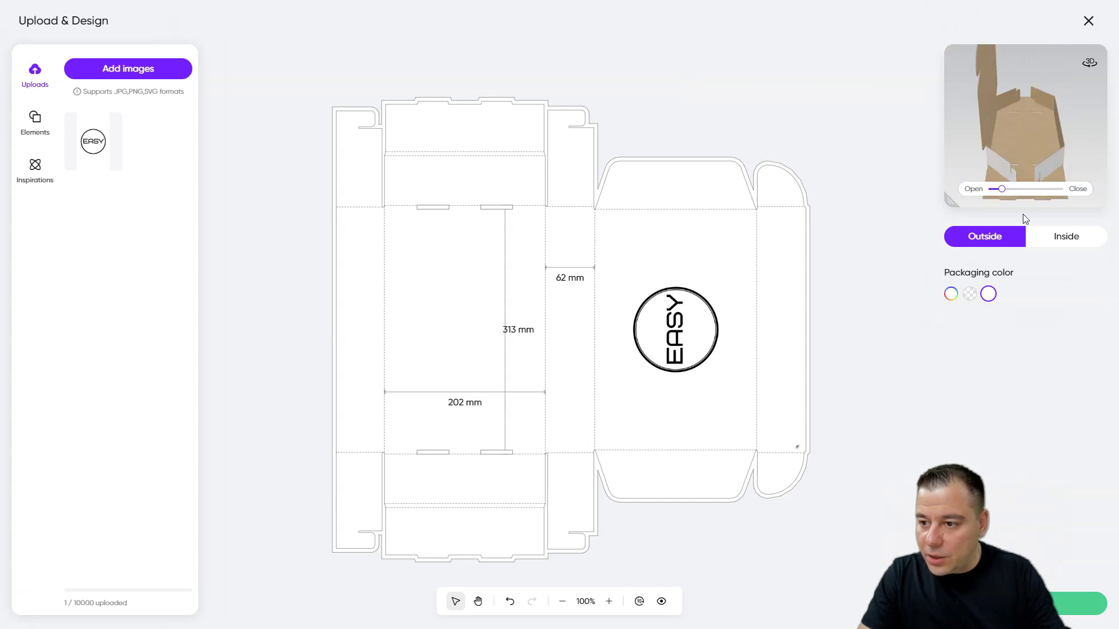
left_click(1062, 236)
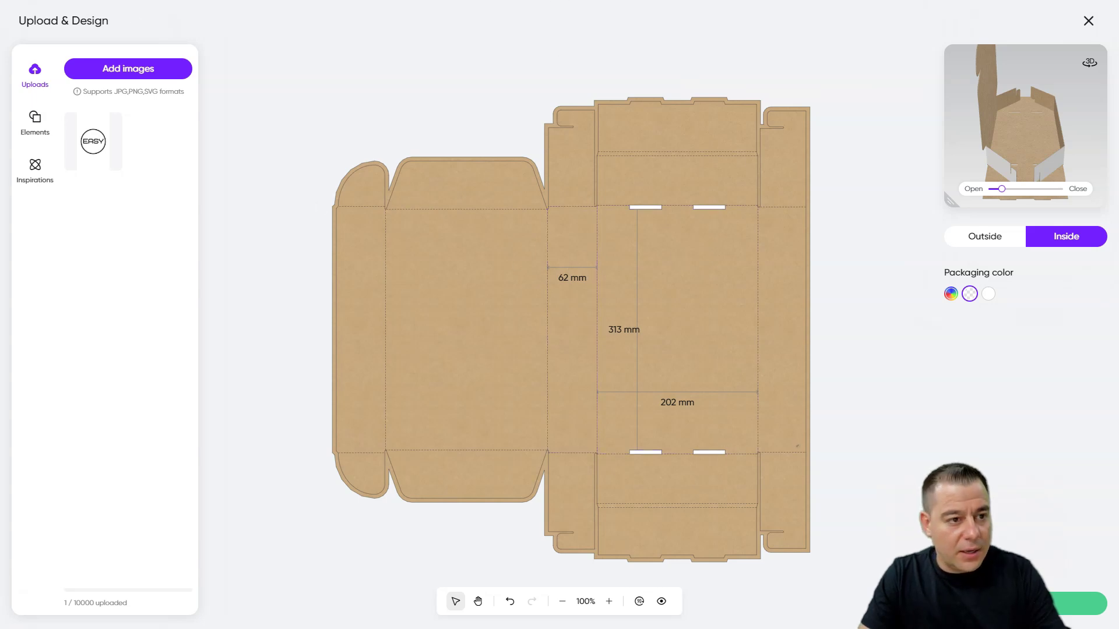
left_click(145, 68)
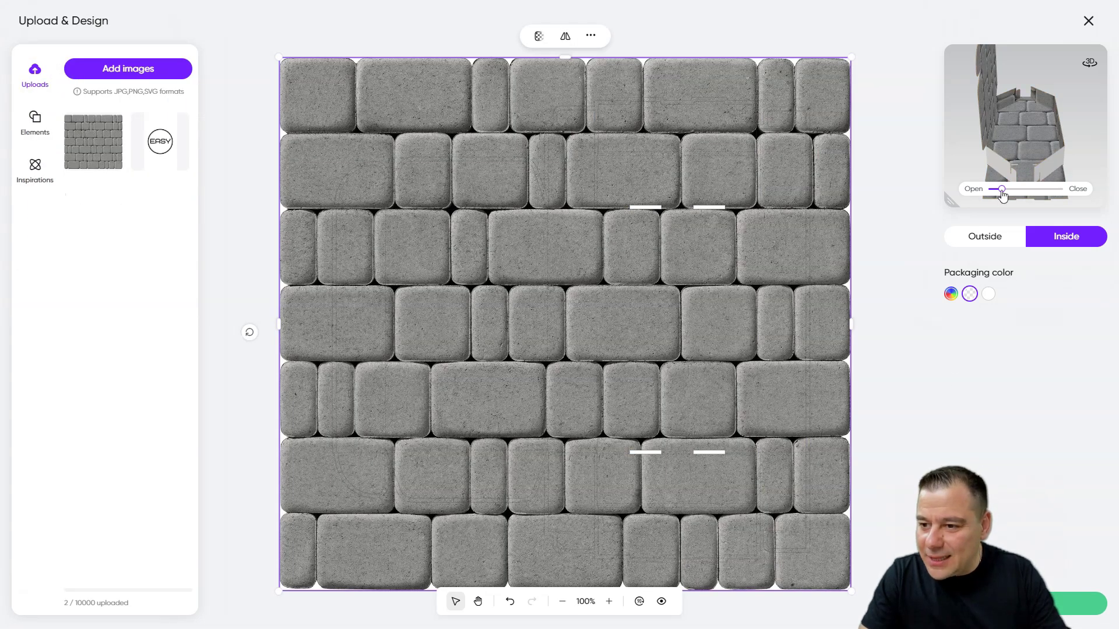
left_click_drag(1002, 190, 1039, 200)
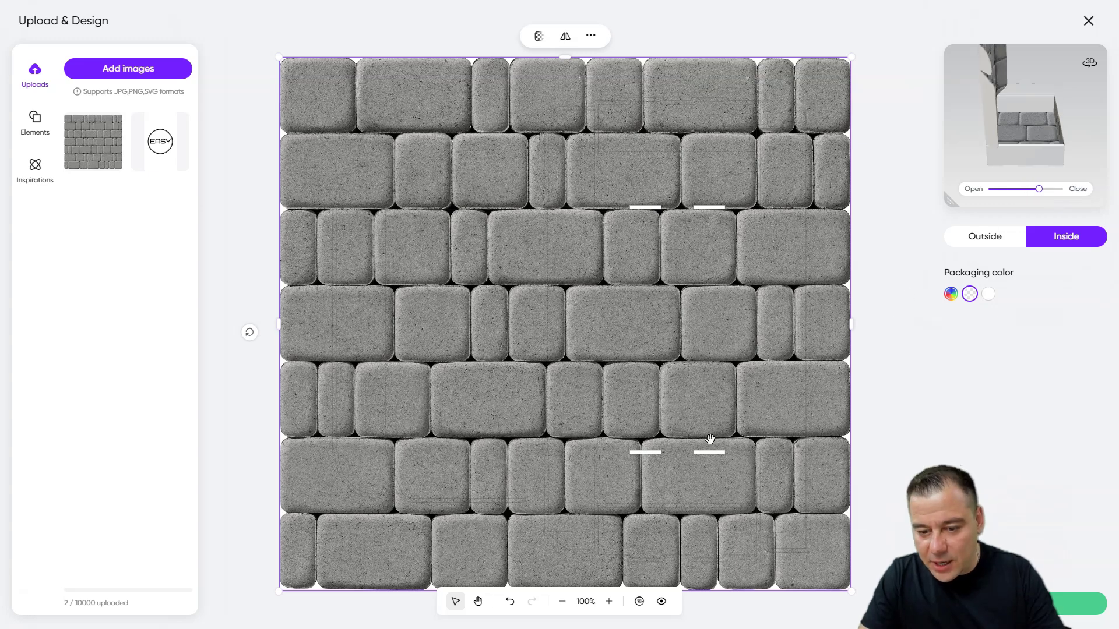
Step: Rotate the paving texture a quarter turn and close the box in the 3D preview
left_click_drag(249, 332, 562, 95)
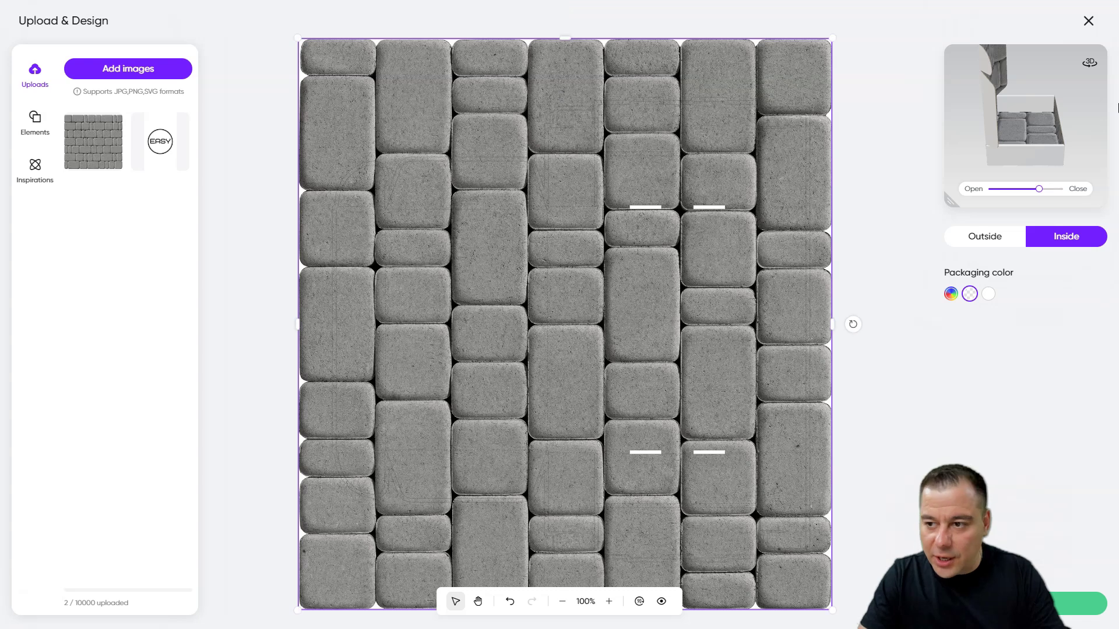
left_click_drag(1041, 191, 1096, 188)
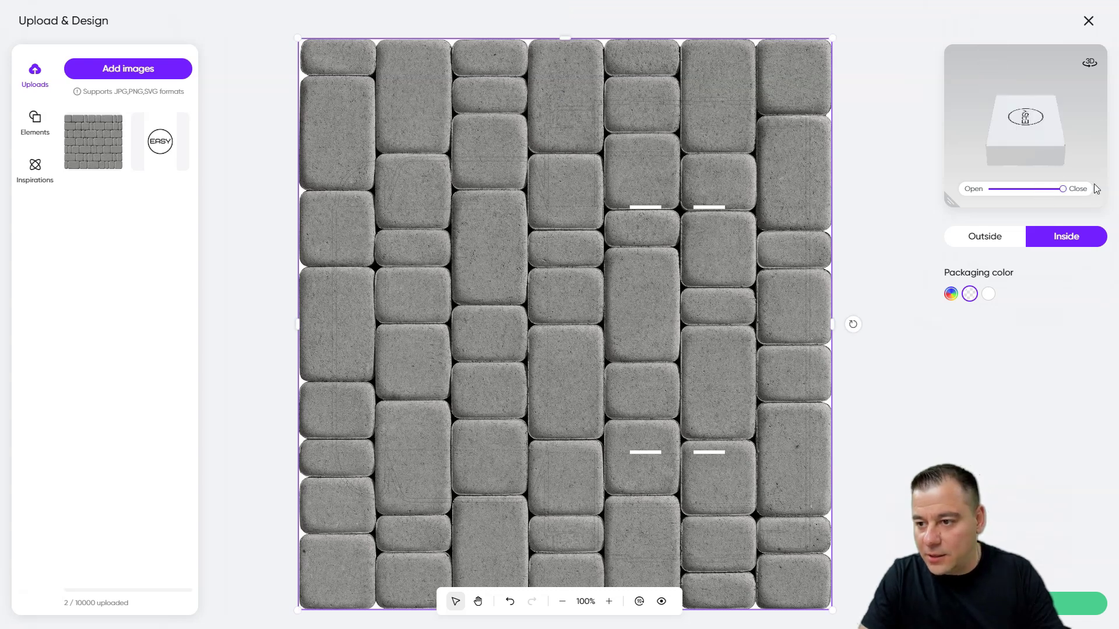
left_click_drag(1078, 119, 1051, 153)
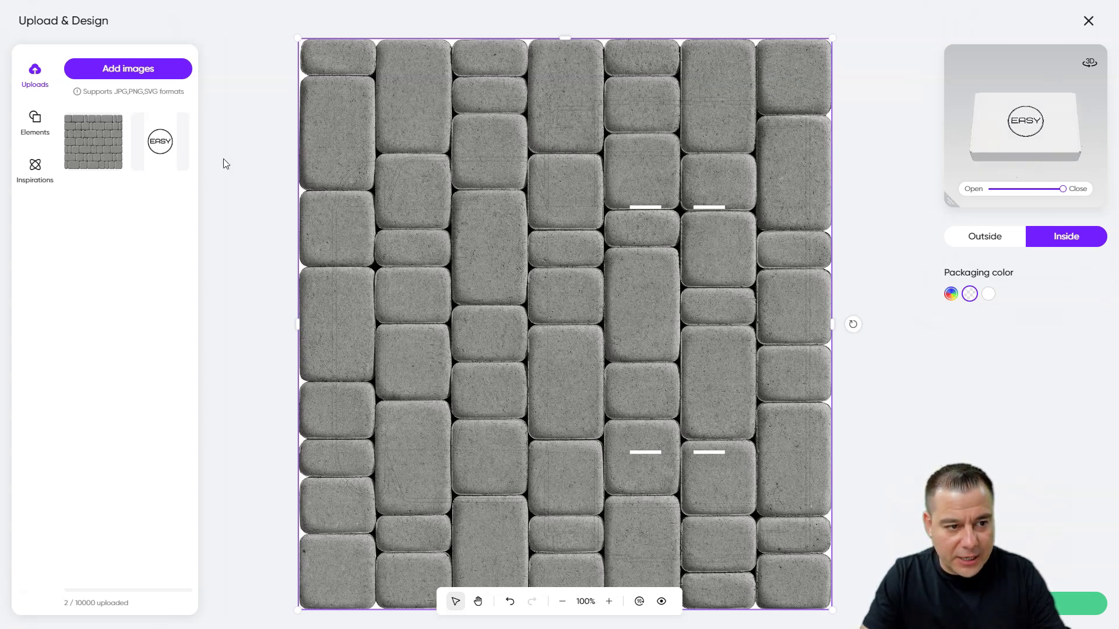
Step: Compare the inside brick print with the outside EASY design, then open the box lid
left_click(969, 241)
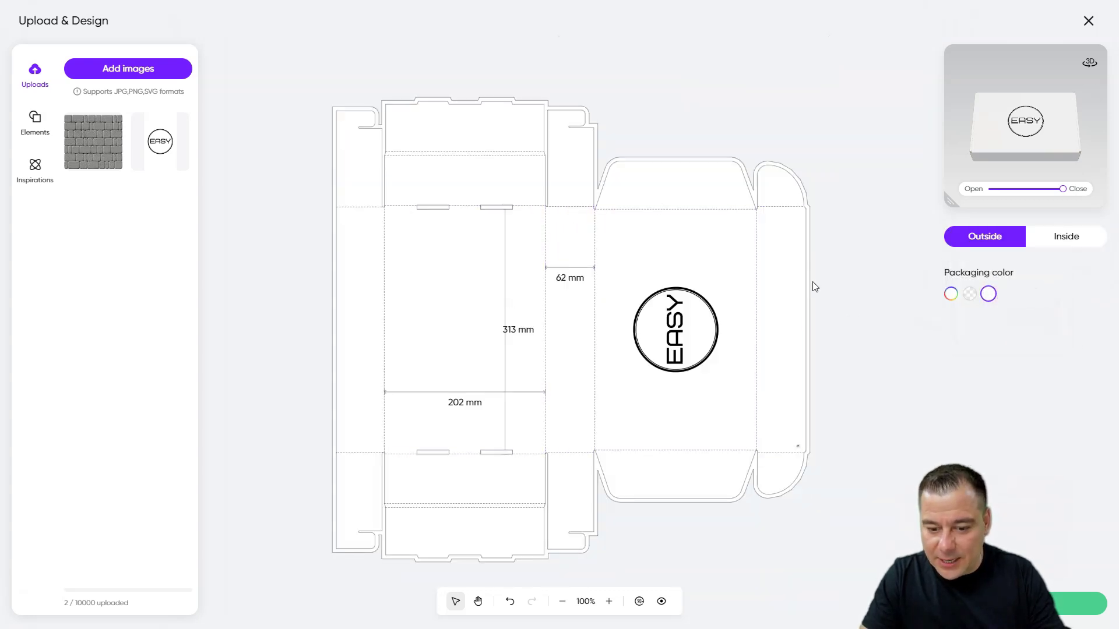
left_click(1058, 241)
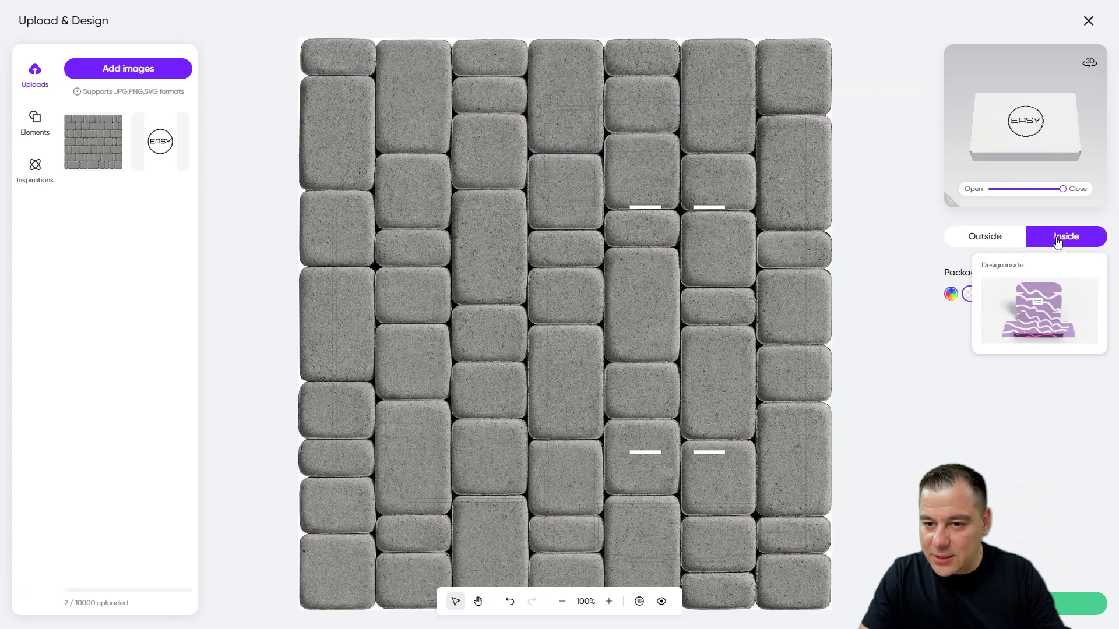
left_click(998, 239)
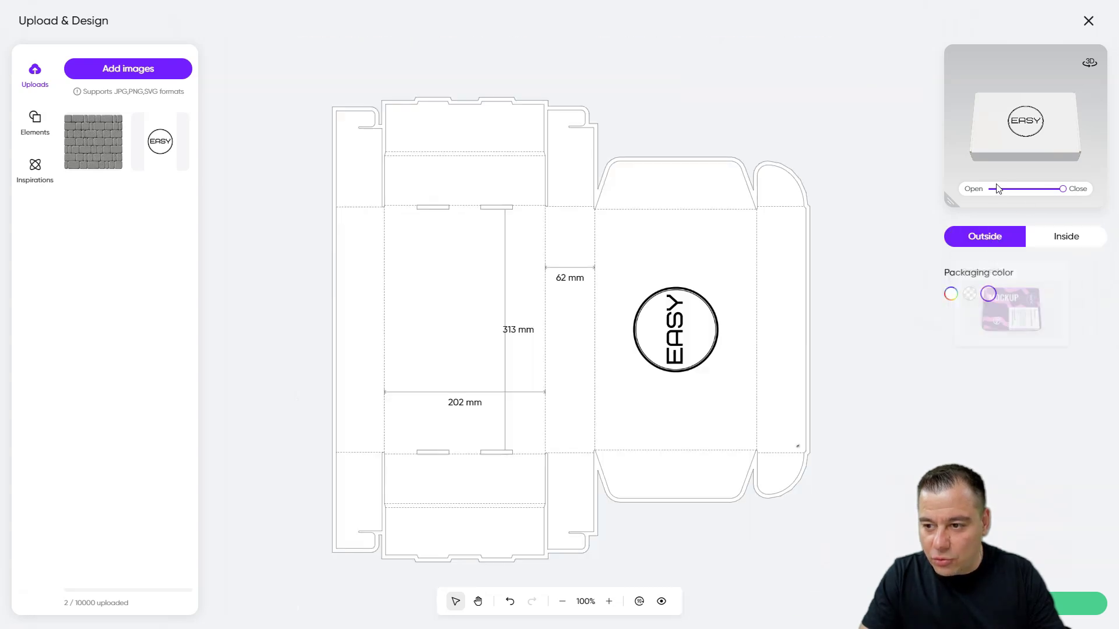
mouse_move(1063, 194)
left_mouse_down()
mouse_move(980, 198)
mouse_move(1079, 207)
left_mouse_up()
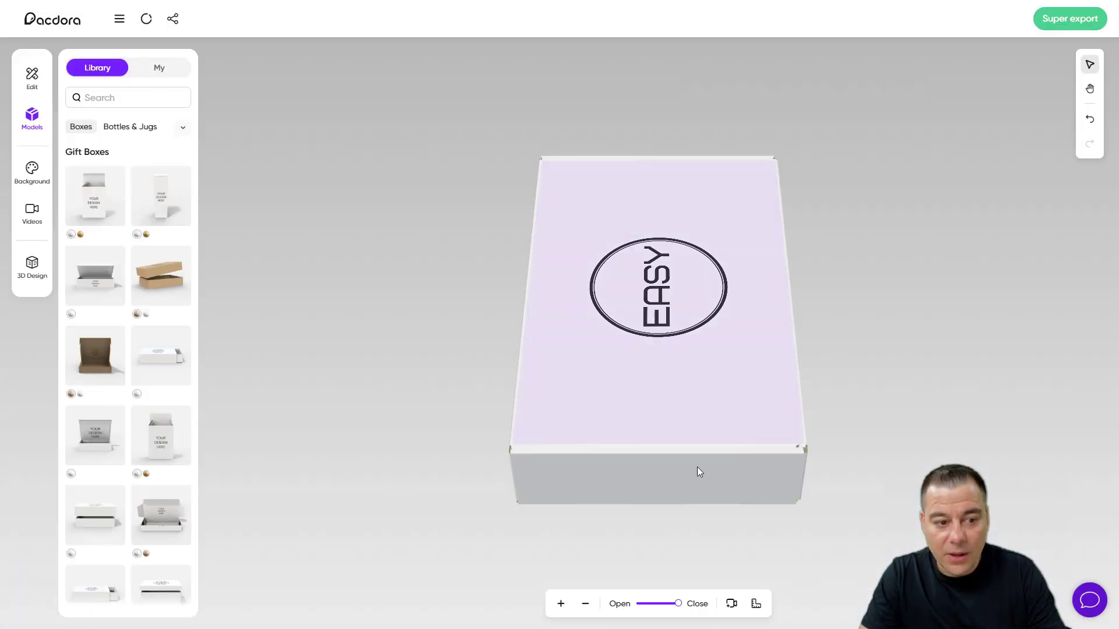
Step: Orbit the closed white mailer to an angled view, then a three-quarter view
left_click_drag(698, 466, 560, 481)
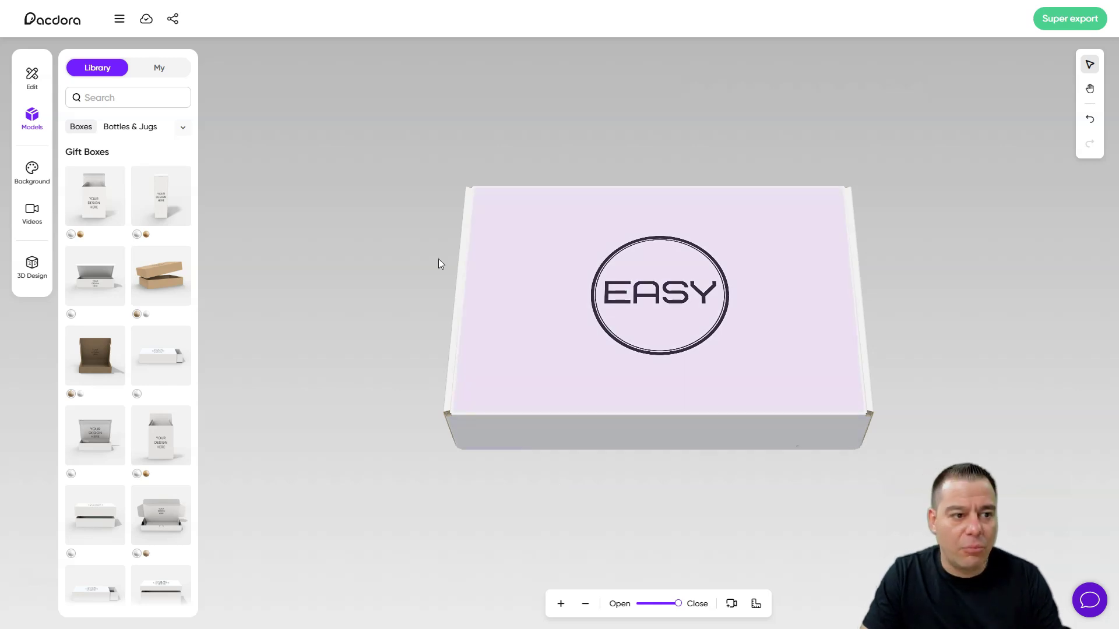
left_click_drag(450, 379, 526, 305)
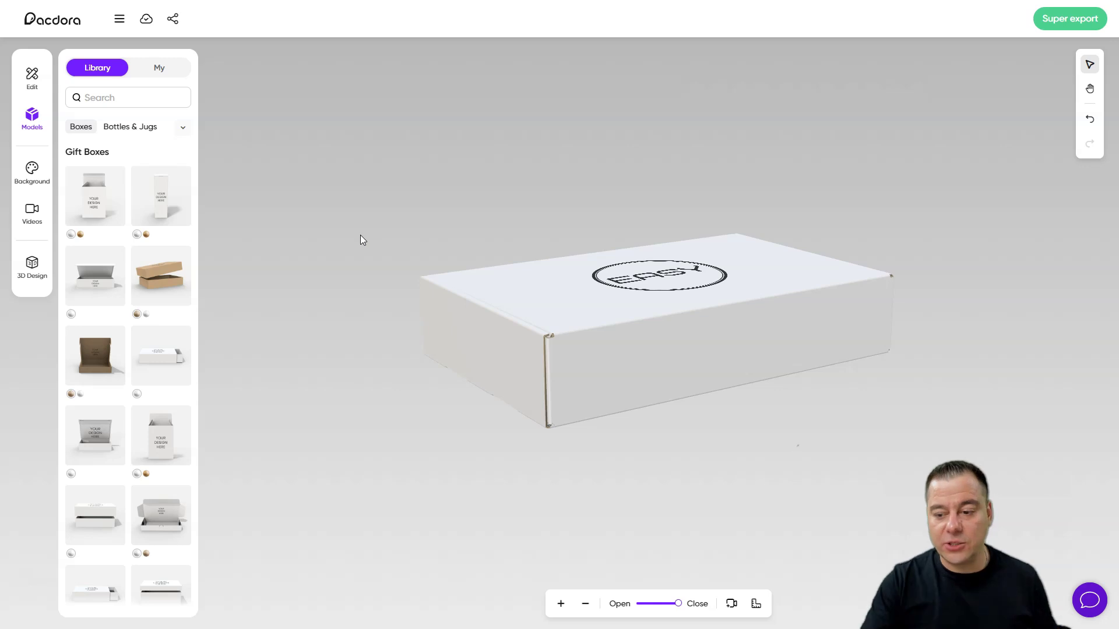
Step: Return to the Pacdora homepage and browse the mockups and dielines sections
left_click(54, 26)
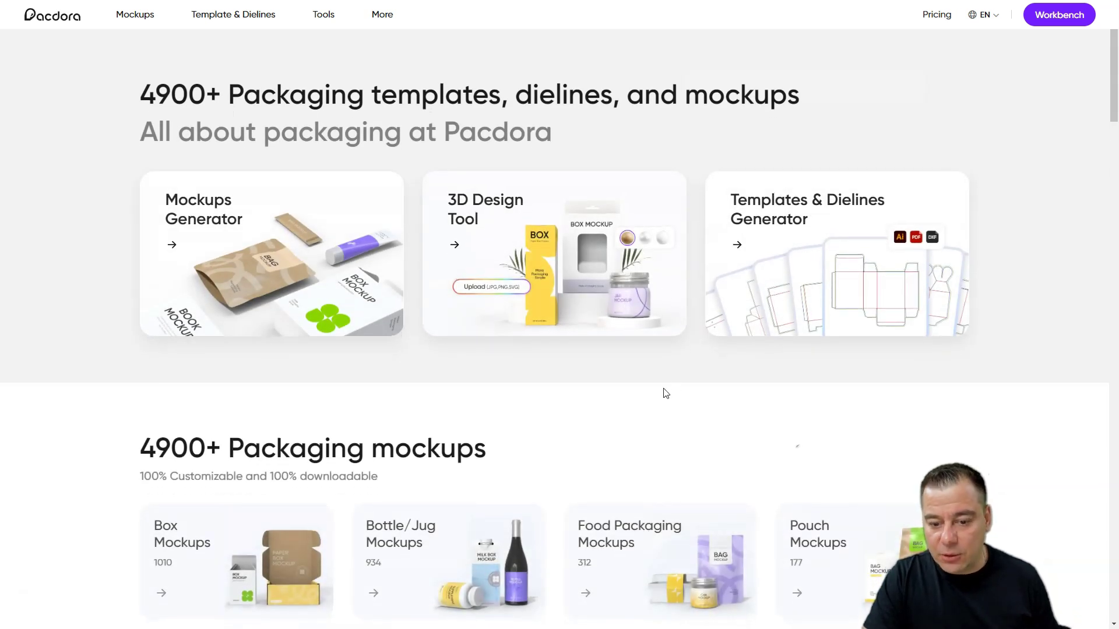
scroll(666, 394, "down", 5)
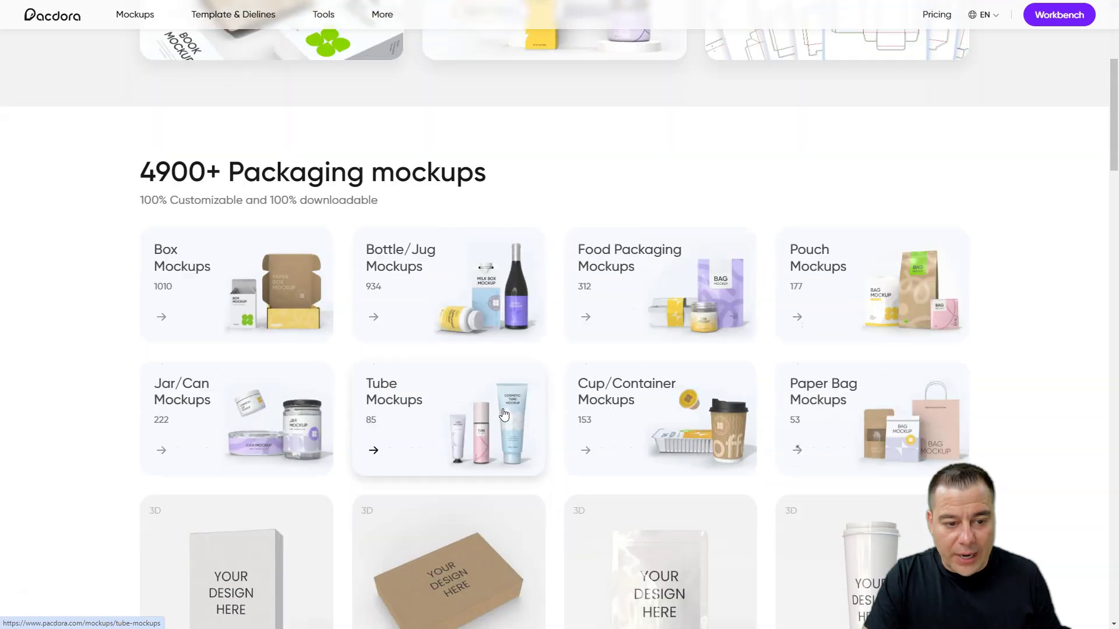
scroll(504, 414, "down", 3)
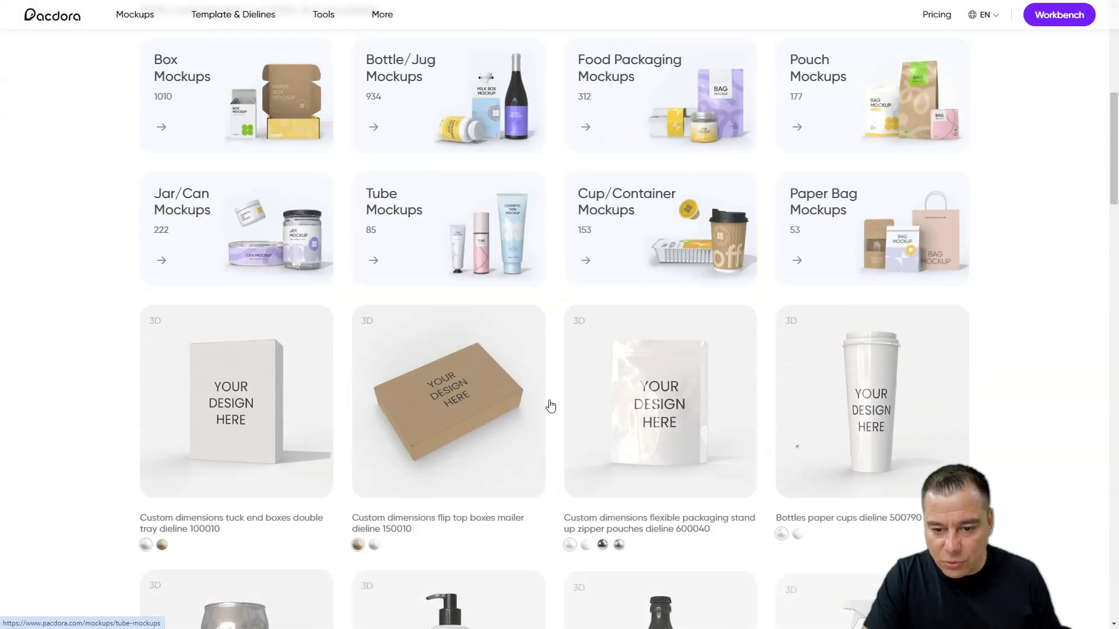
scroll(442, 402, "down", 8)
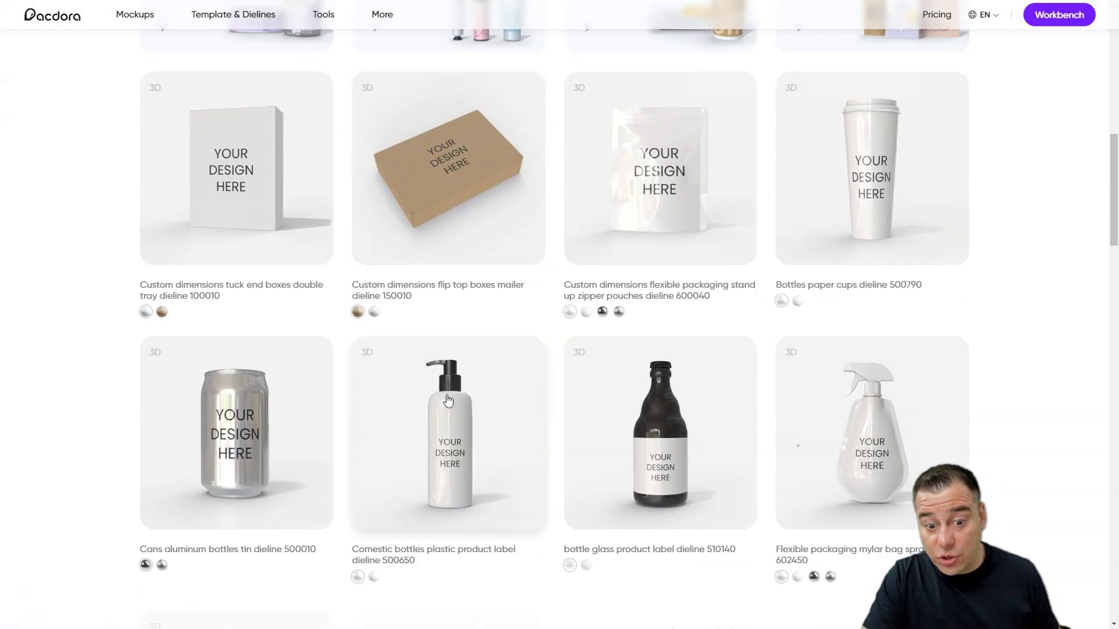
scroll(461, 291, "down", 4)
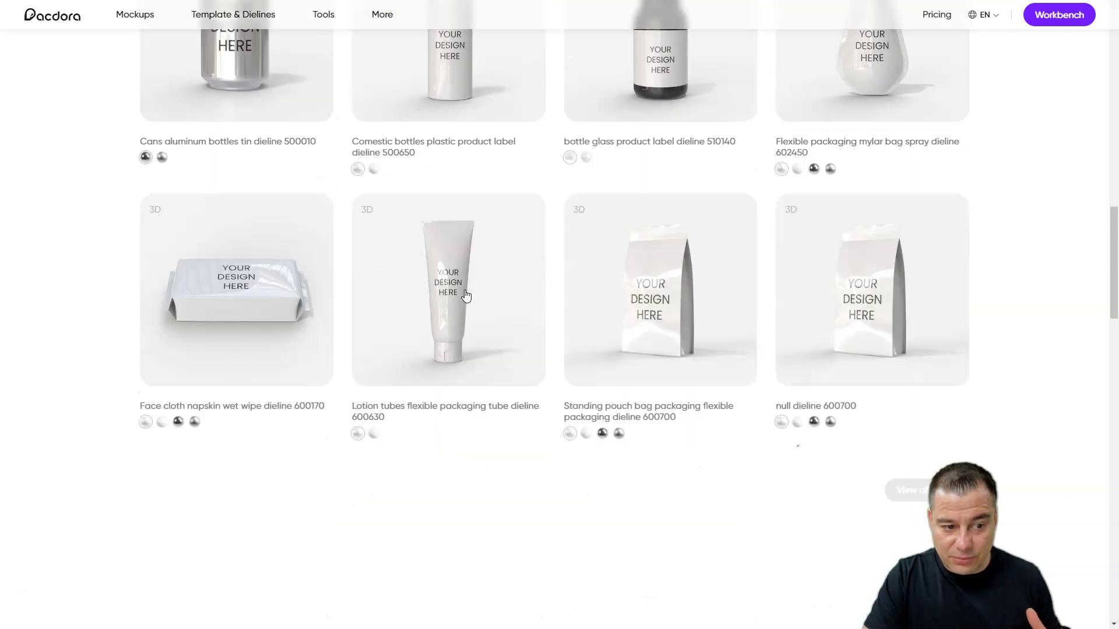
scroll(478, 300, "down", 4)
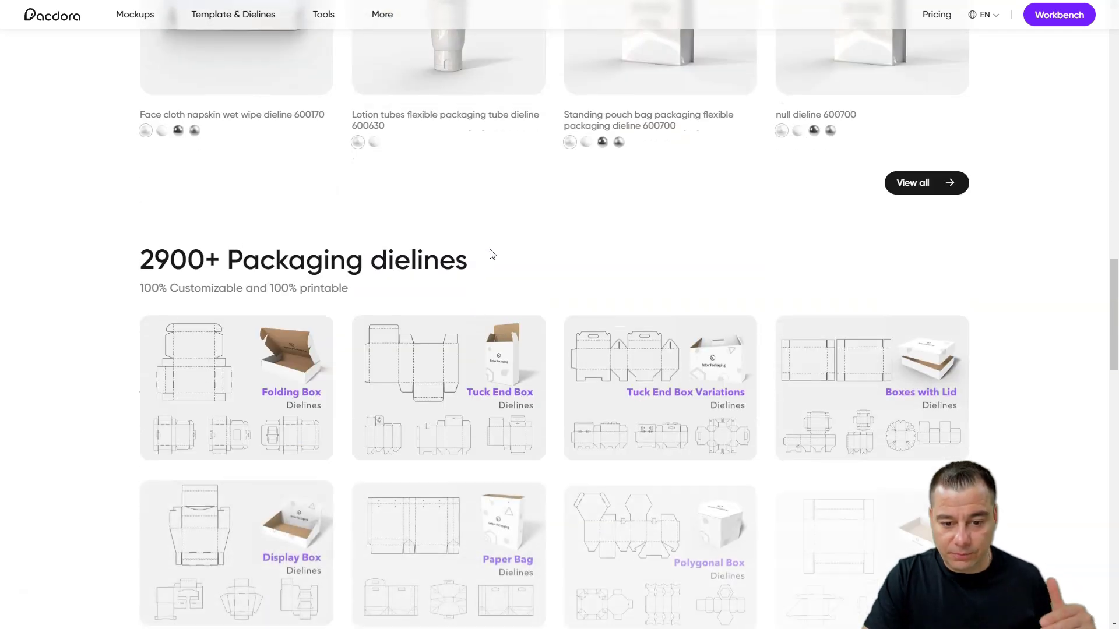
scroll(504, 242, "down", 6)
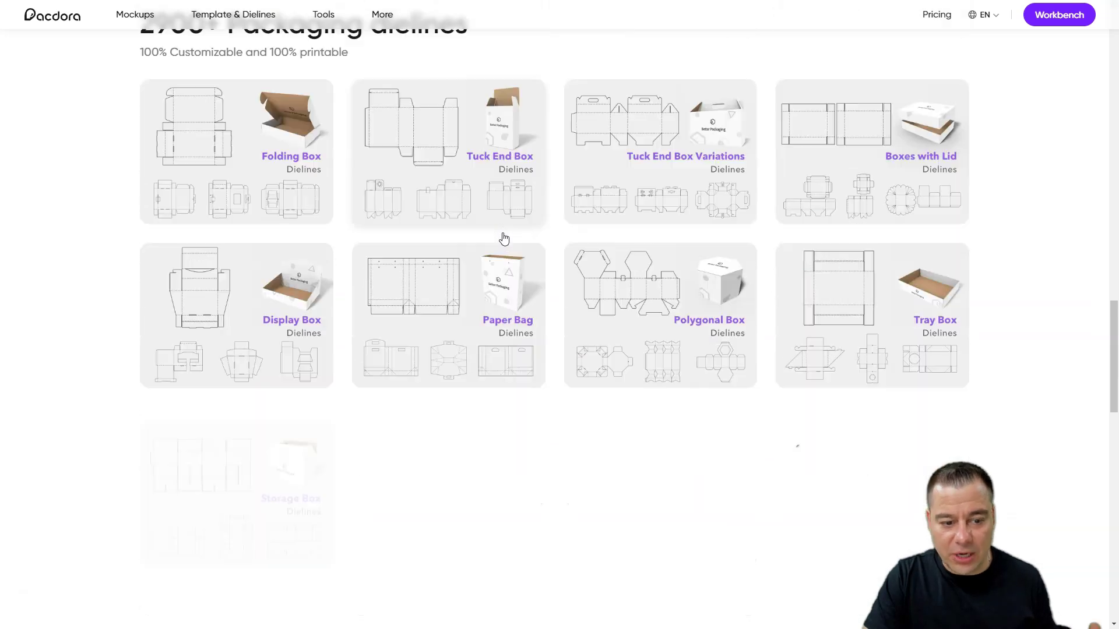
scroll(527, 301, "down", 6)
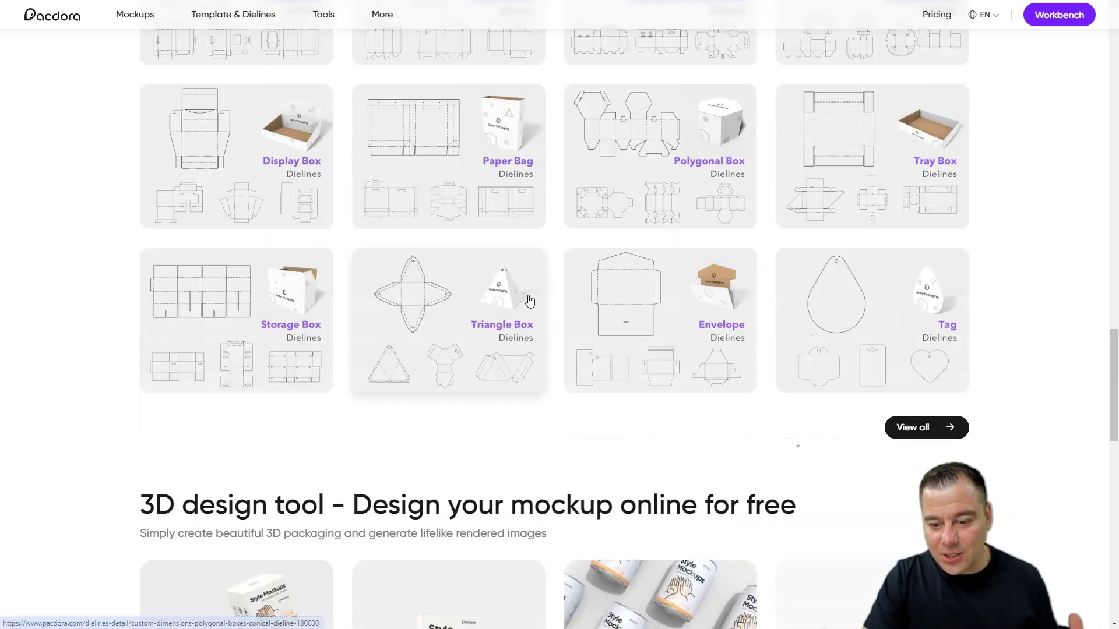
scroll(527, 303, "up", 14)
scroll(532, 315, "up", 12)
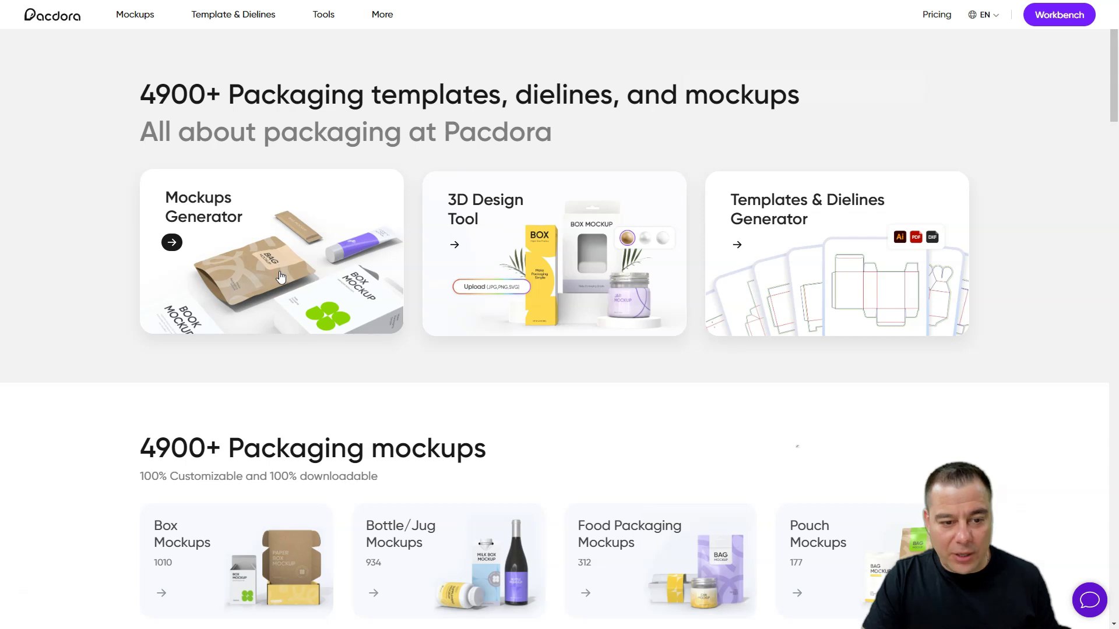
mouse_move(331, 16)
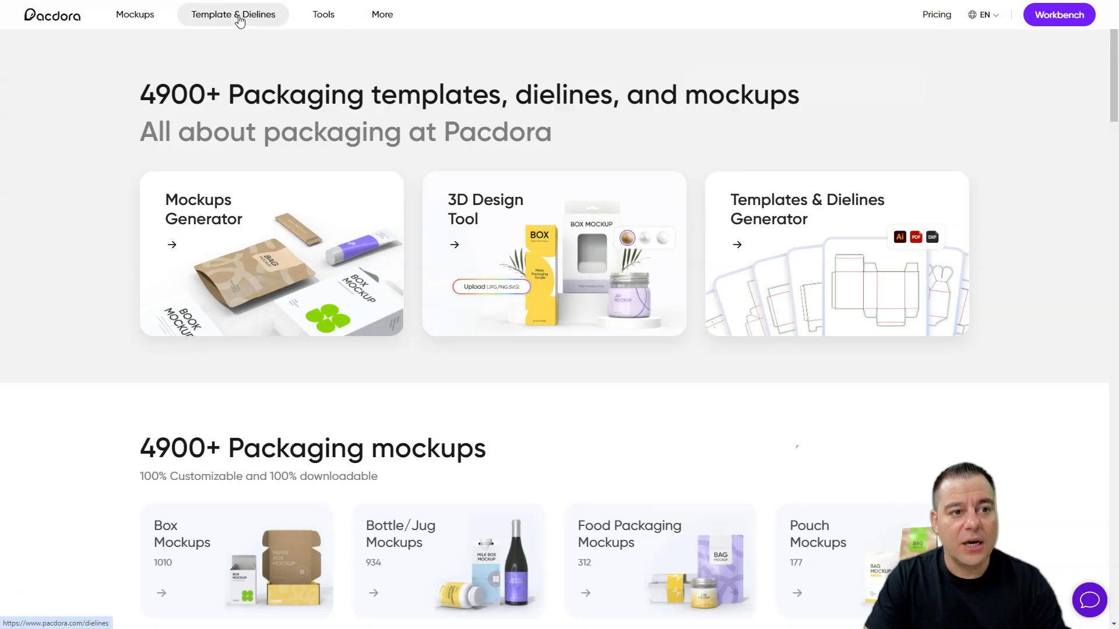
Step: Open the Template & Dielines catalogue and scroll through its 3002-template grid
left_click(240, 20)
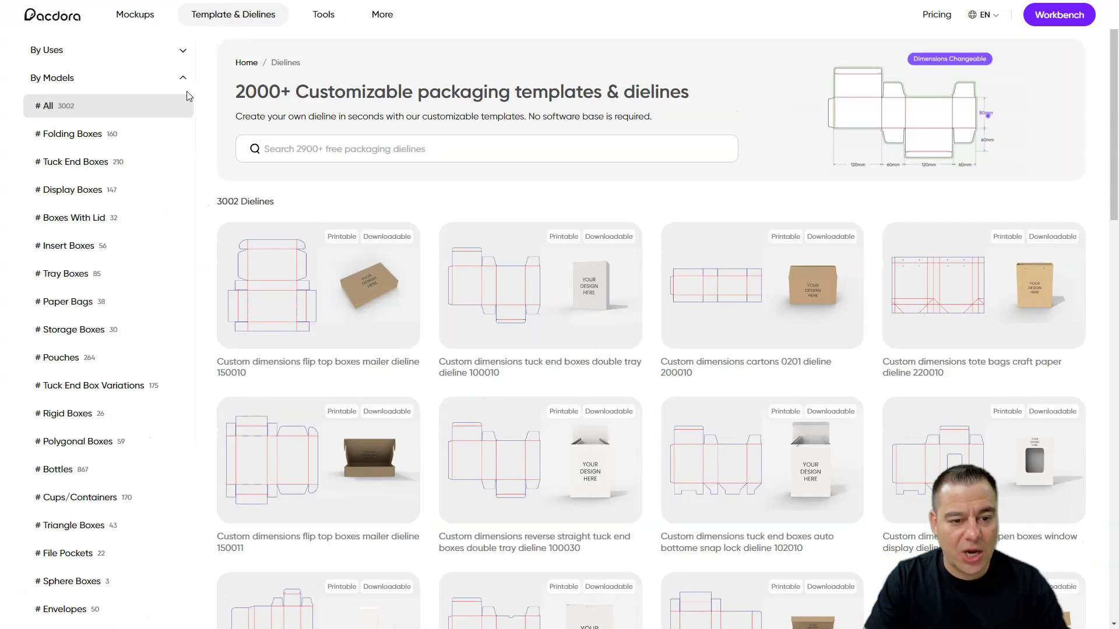
scroll(509, 321, "down", 10)
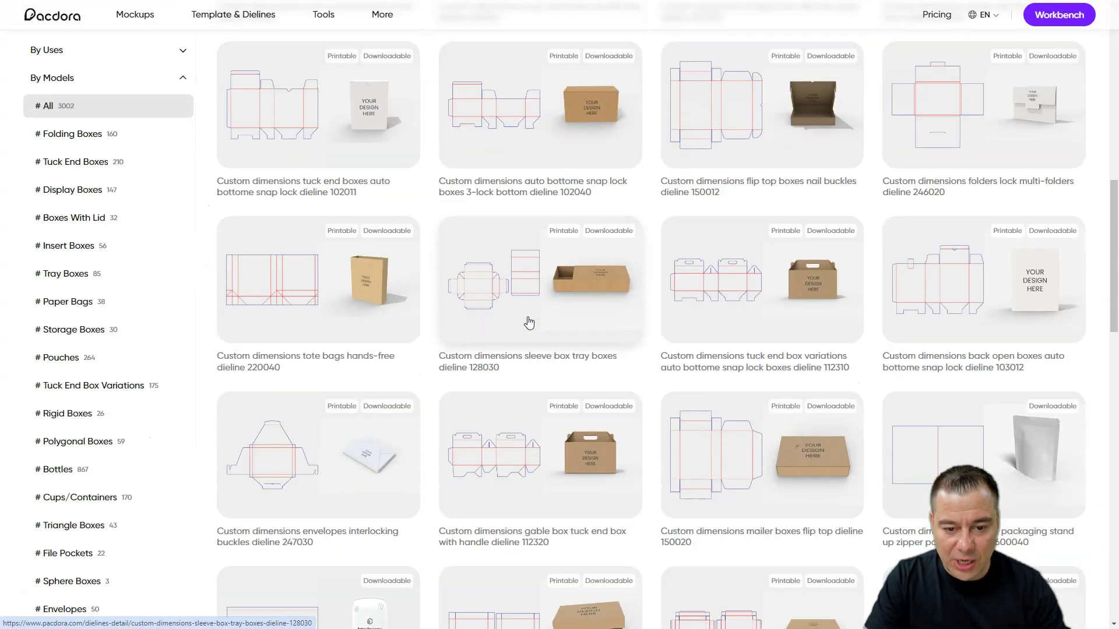
scroll(529, 322, "down", 8)
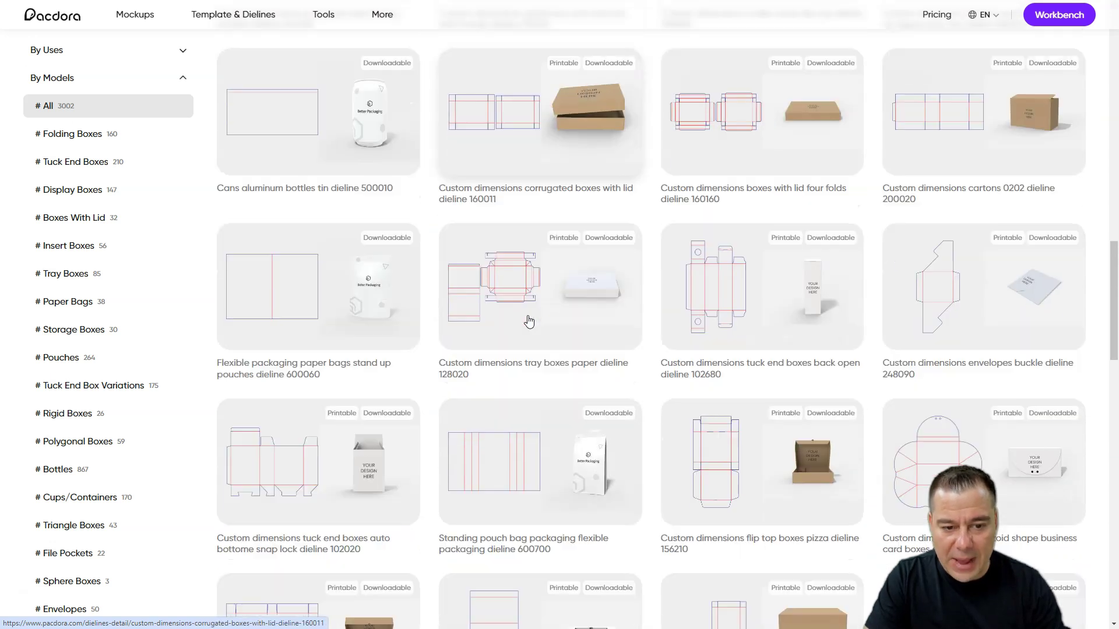
scroll(528, 320, "down", 8)
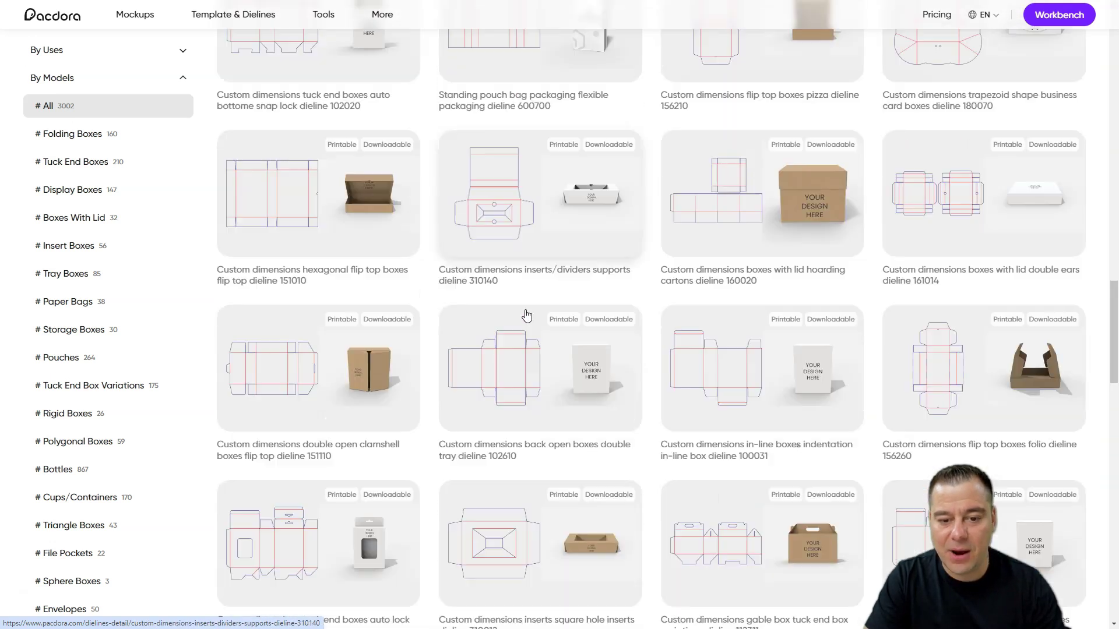
scroll(526, 315, "down", 8)
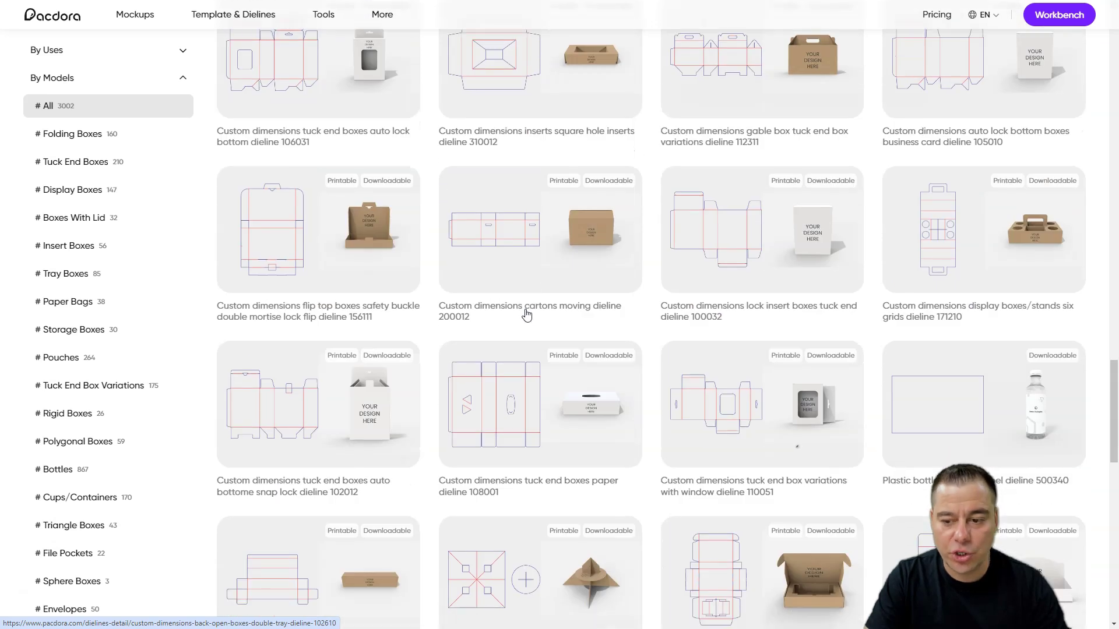
scroll(526, 315, "down", 4)
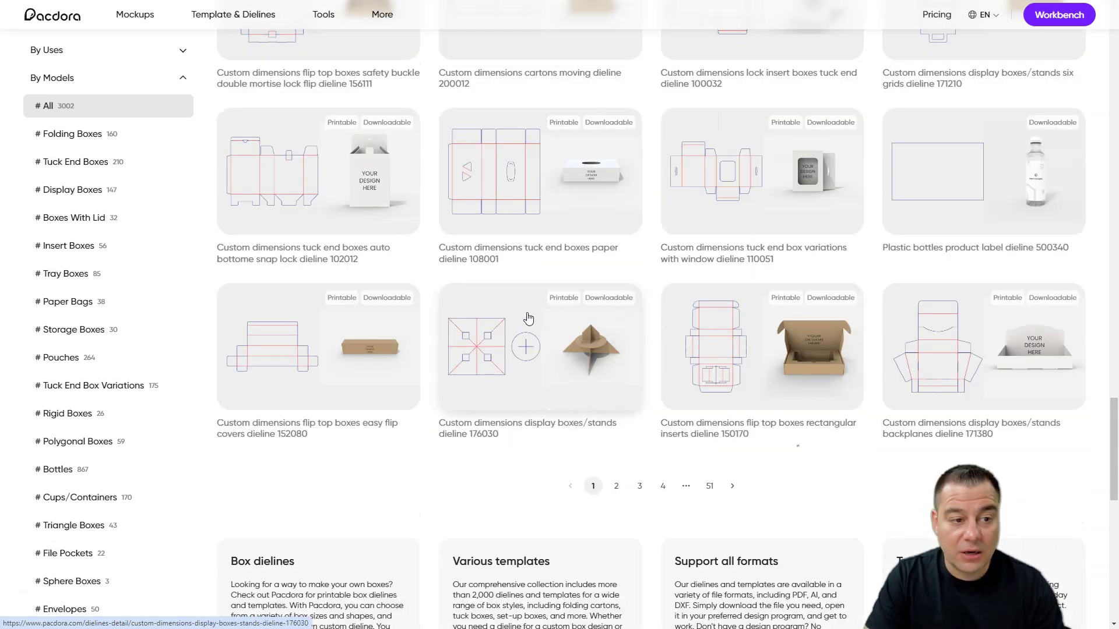
scroll(513, 318, "up", 20)
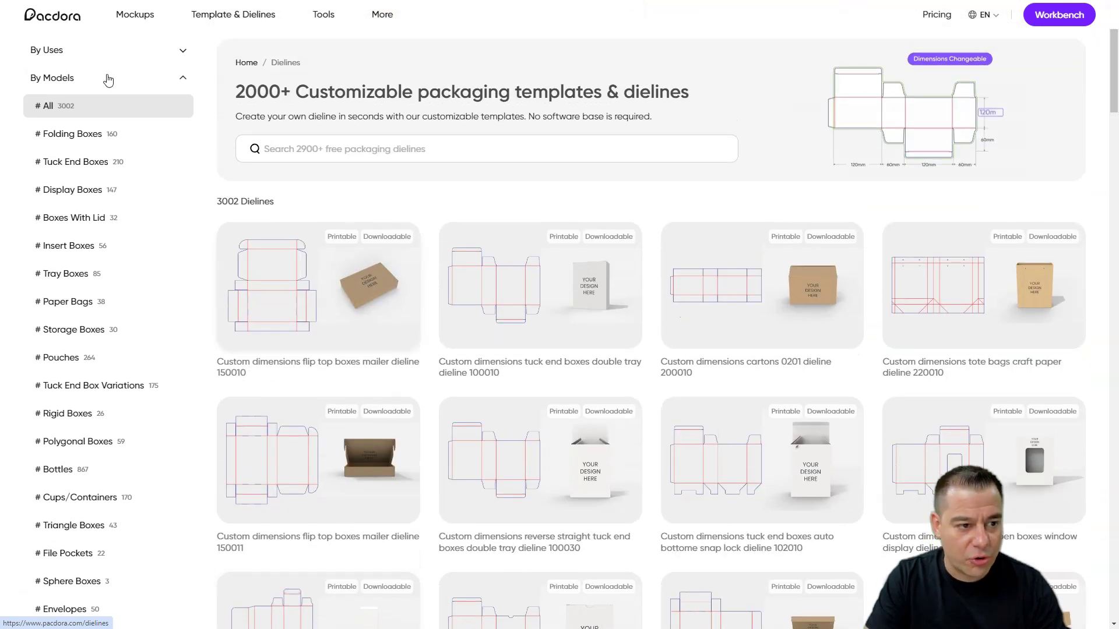
Step: Expand the By Uses dieline categories, then head back toward the homepage
left_click(187, 54)
left_click(48, 79)
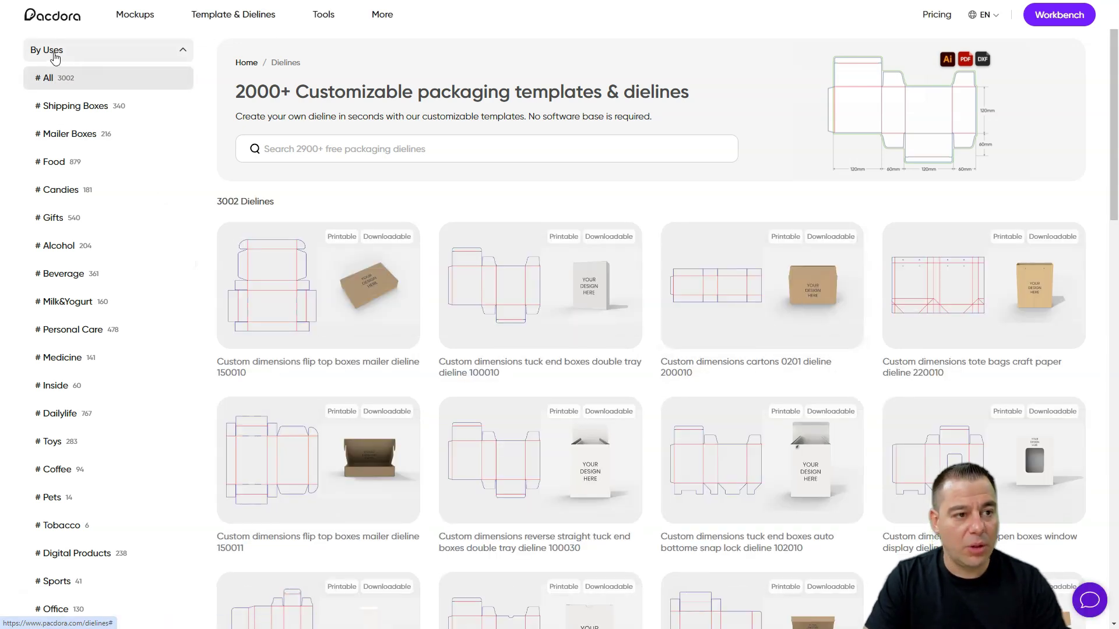
double_click(58, 18)
Step: Go back to the Pacdora homepage via the top-left logo
left_click(58, 18)
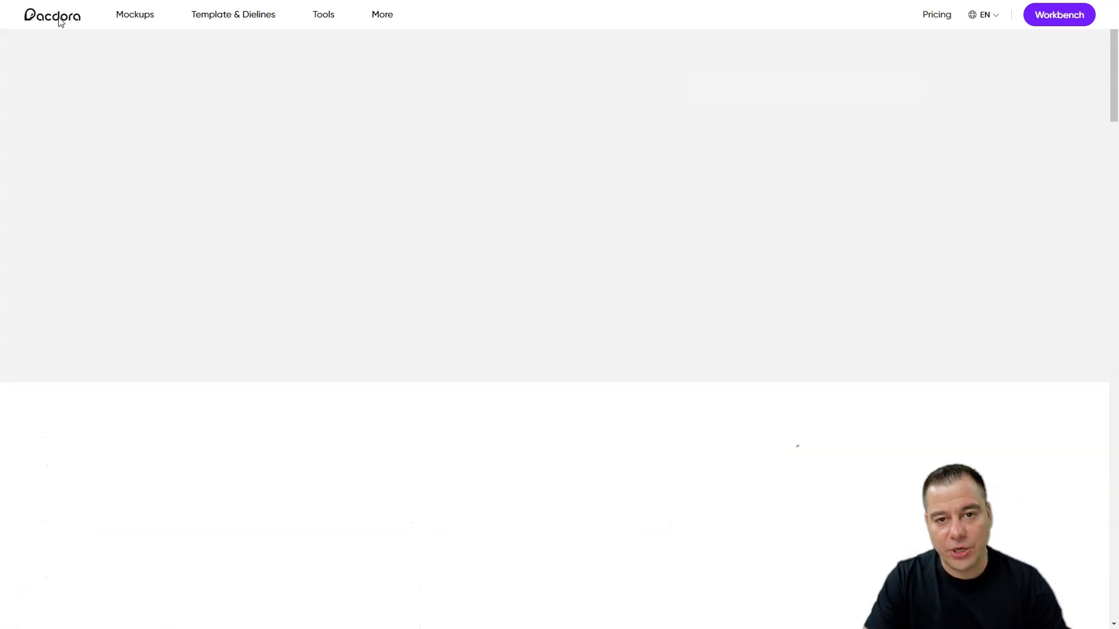